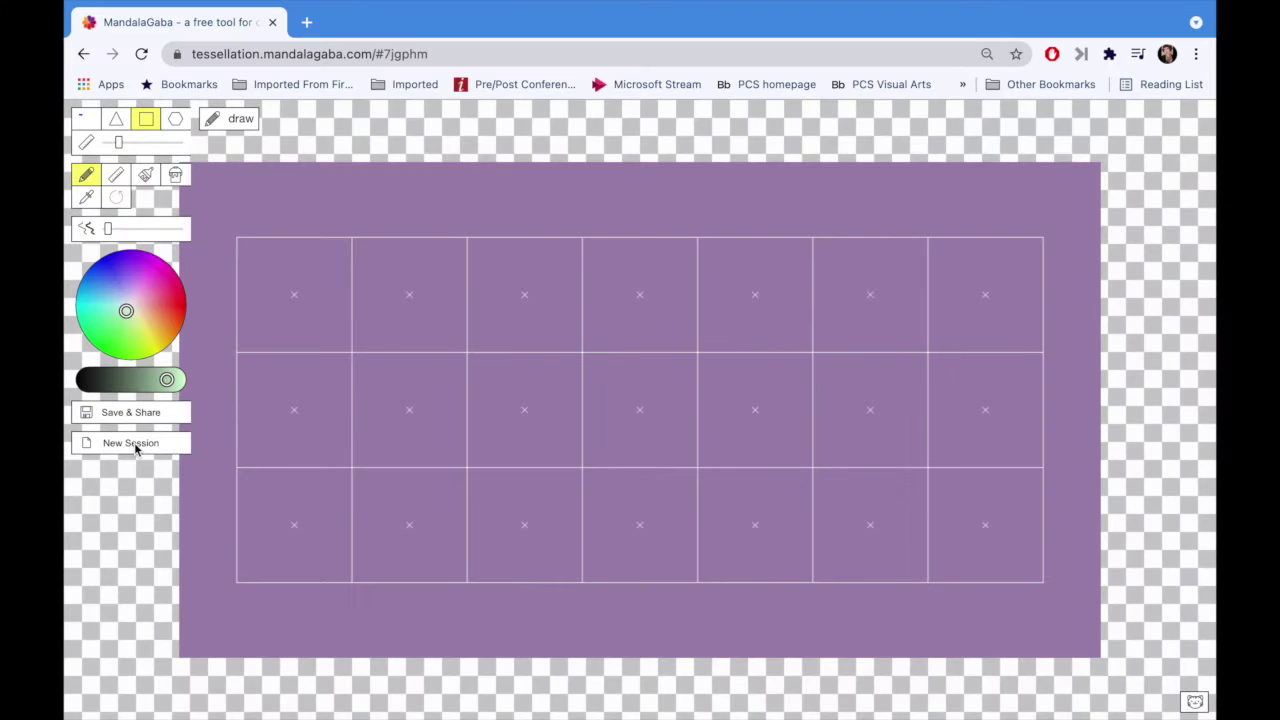
Set the drawing colour to a medium blue-violet and reduce the brush thickness
{"action": "mouse_move", "coordinate": [169, 379]}
{"action": "left_mouse_down"}
{"action": "mouse_move", "coordinate": [114, 382]}
{"action": "mouse_move", "coordinate": [159, 388]}
{"action": "left_mouse_up"}
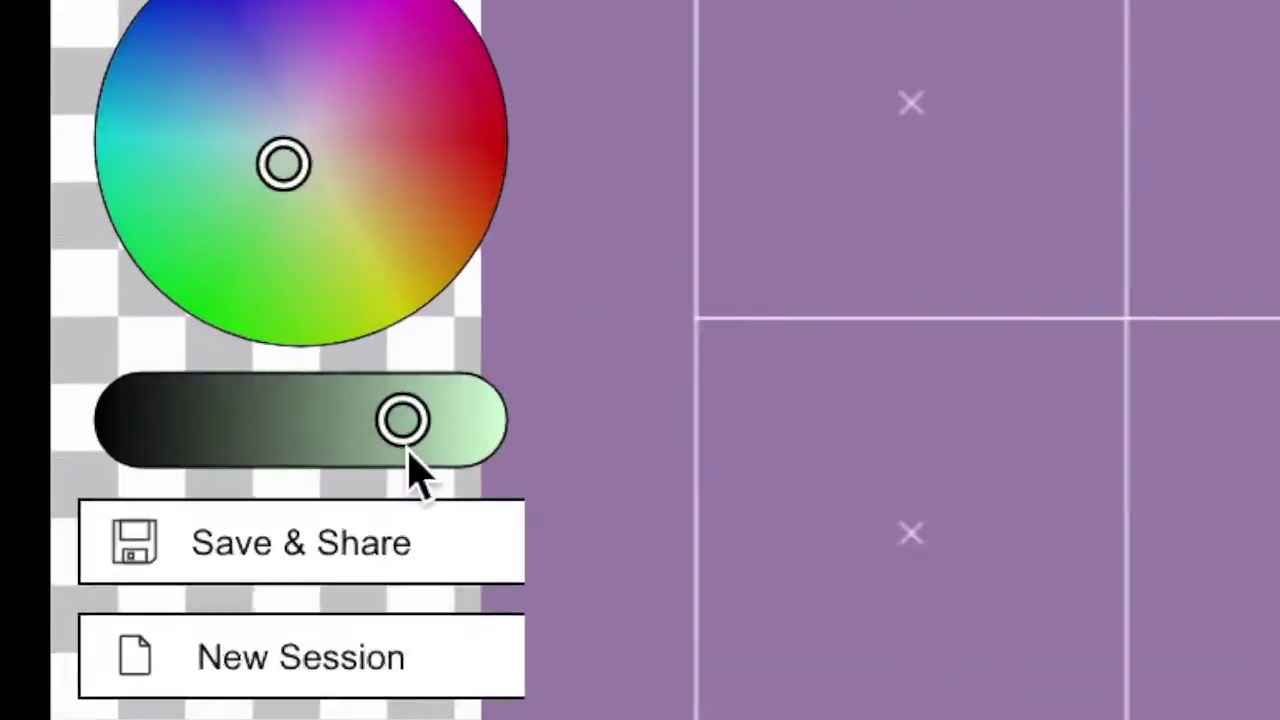
{"action": "left_click_drag", "start_coordinate": [282, 158], "coordinate": [253, 104]}
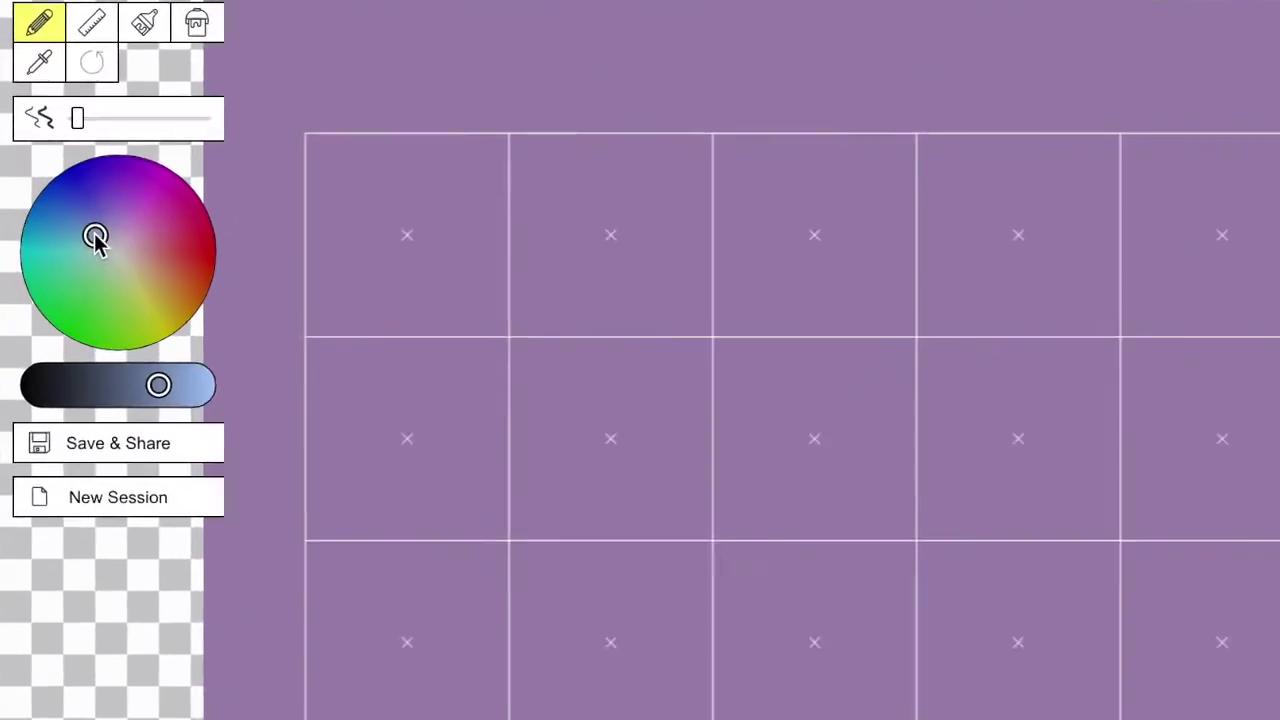
{"action": "mouse_move", "coordinate": [95, 236]}
{"action": "left_mouse_down"}
{"action": "mouse_move", "coordinate": [103, 198]}
{"action": "mouse_move", "coordinate": [80, 201]}
{"action": "left_mouse_up"}
{"action": "left_click", "coordinate": [78, 119]}
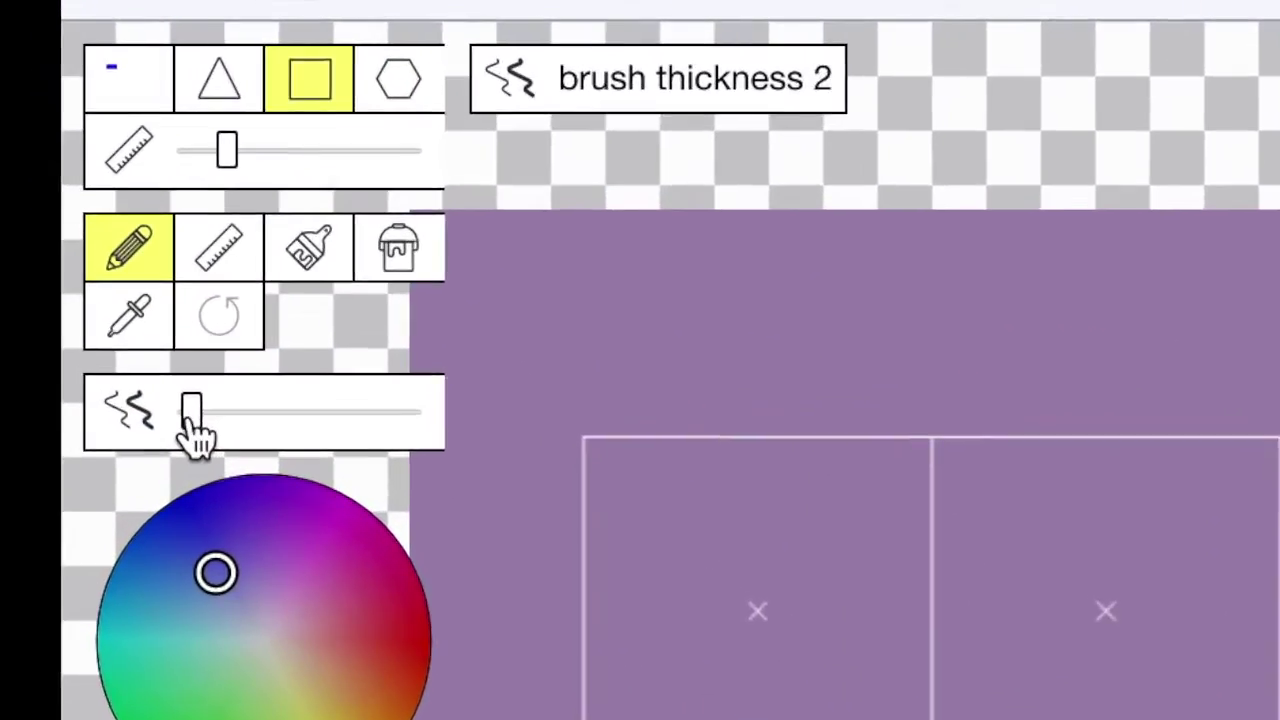
{"action": "left_click_drag", "start_coordinate": [193, 430], "coordinate": [189, 432]}
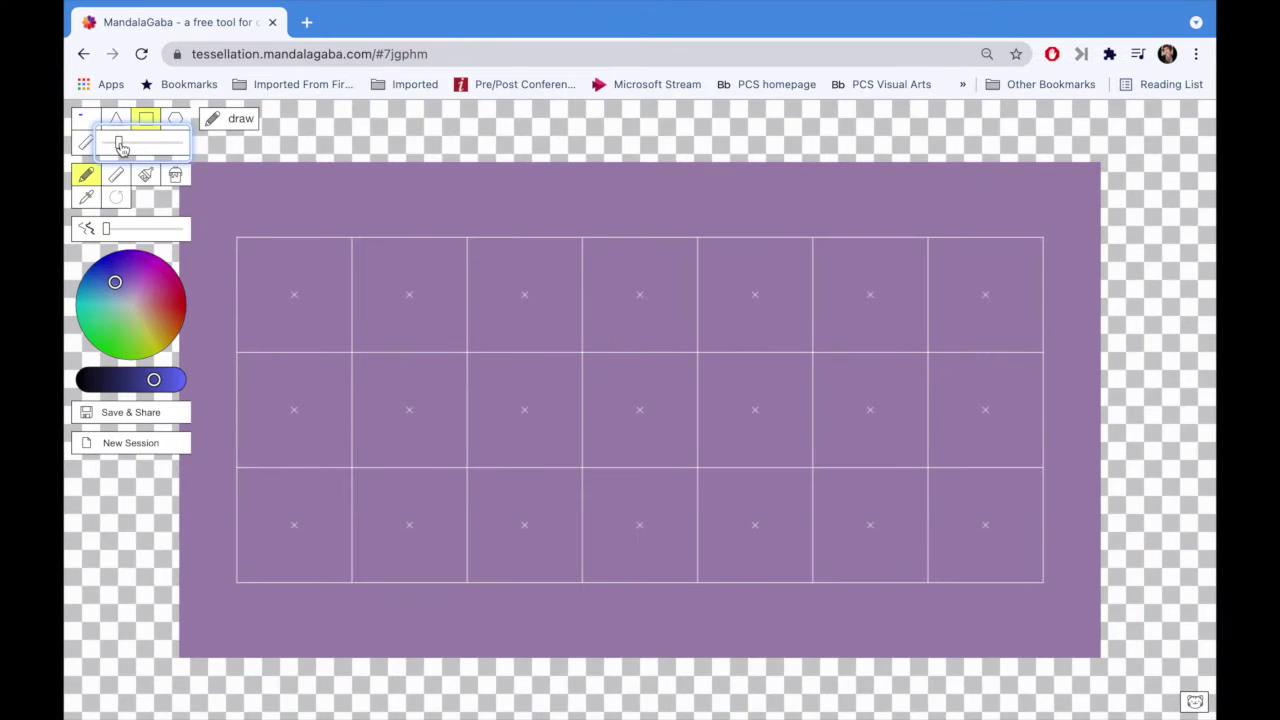
Set the square grid's spacing to 130 and change the tessellation grid to hexagons
{"action": "left_click_drag", "start_coordinate": [178, 346], "coordinate": [196, 357]}
{"action": "left_click_drag", "start_coordinate": [127, 148], "coordinate": [116, 148]}
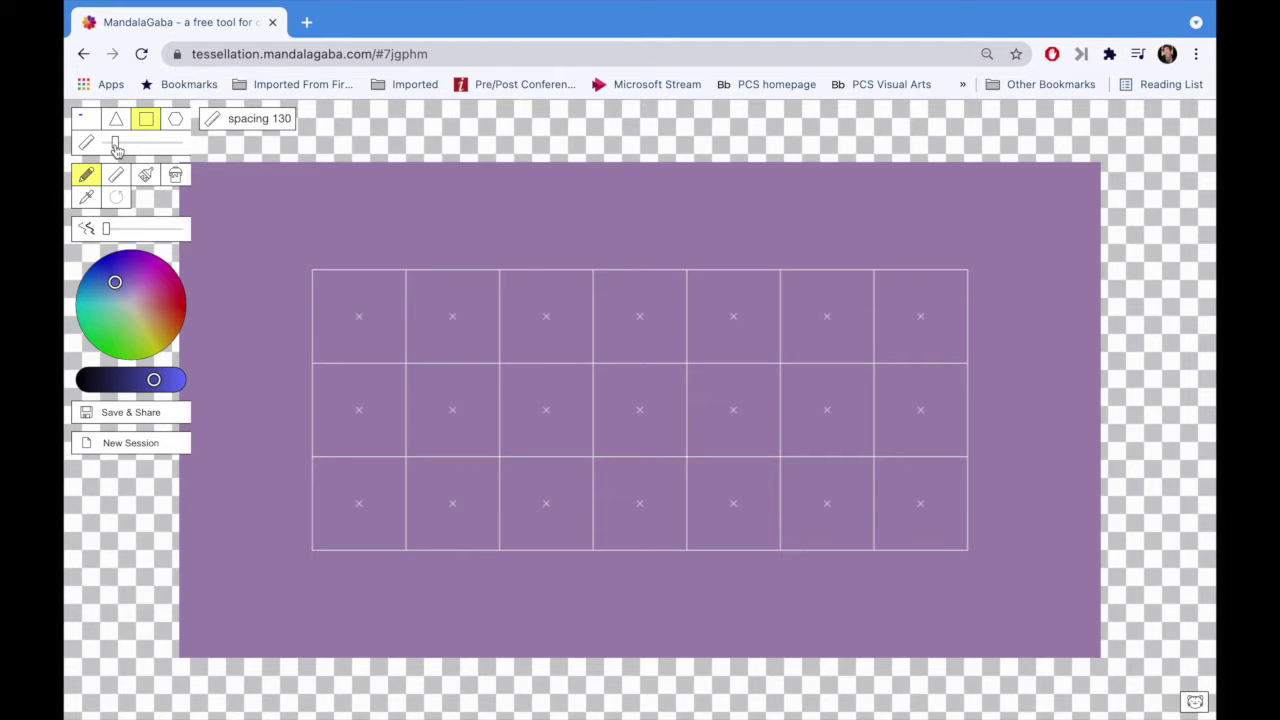
{"action": "left_click", "coordinate": [174, 120]}
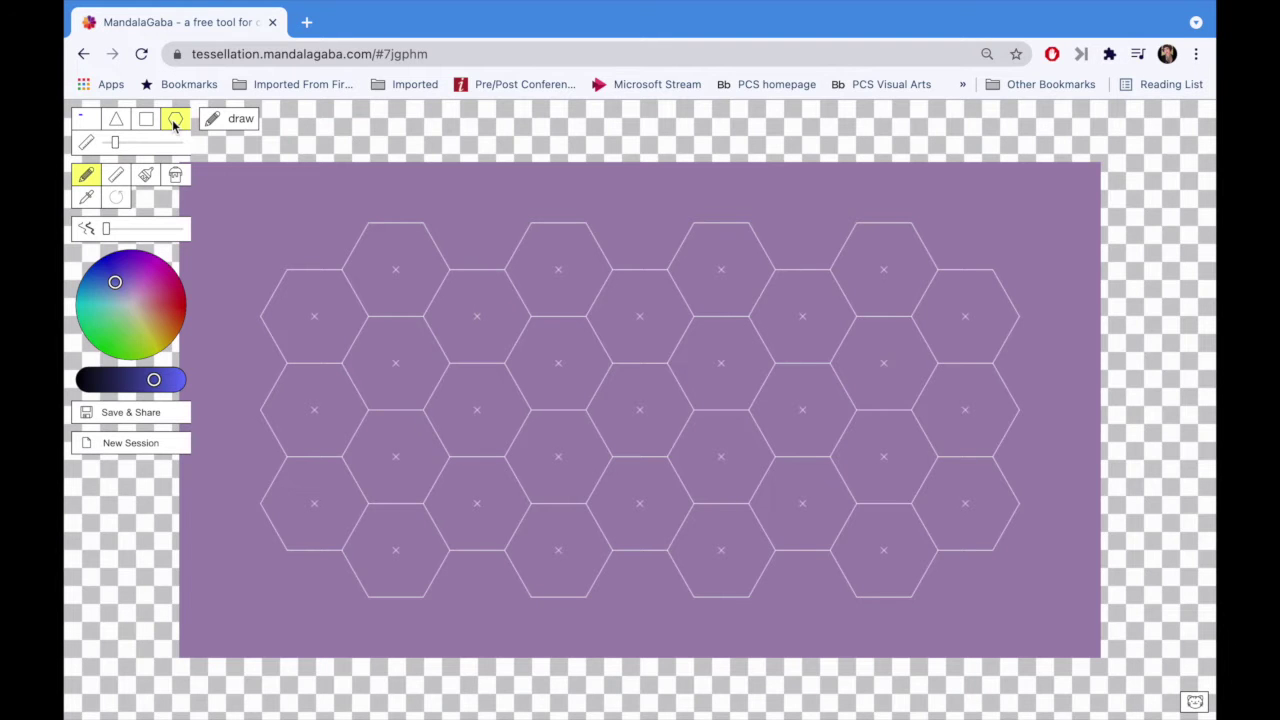
{"action": "mouse_move", "coordinate": [66, 237]}
Start a new drawing session, and hide the tool palette and show it again
{"action": "left_click", "coordinate": [131, 443]}
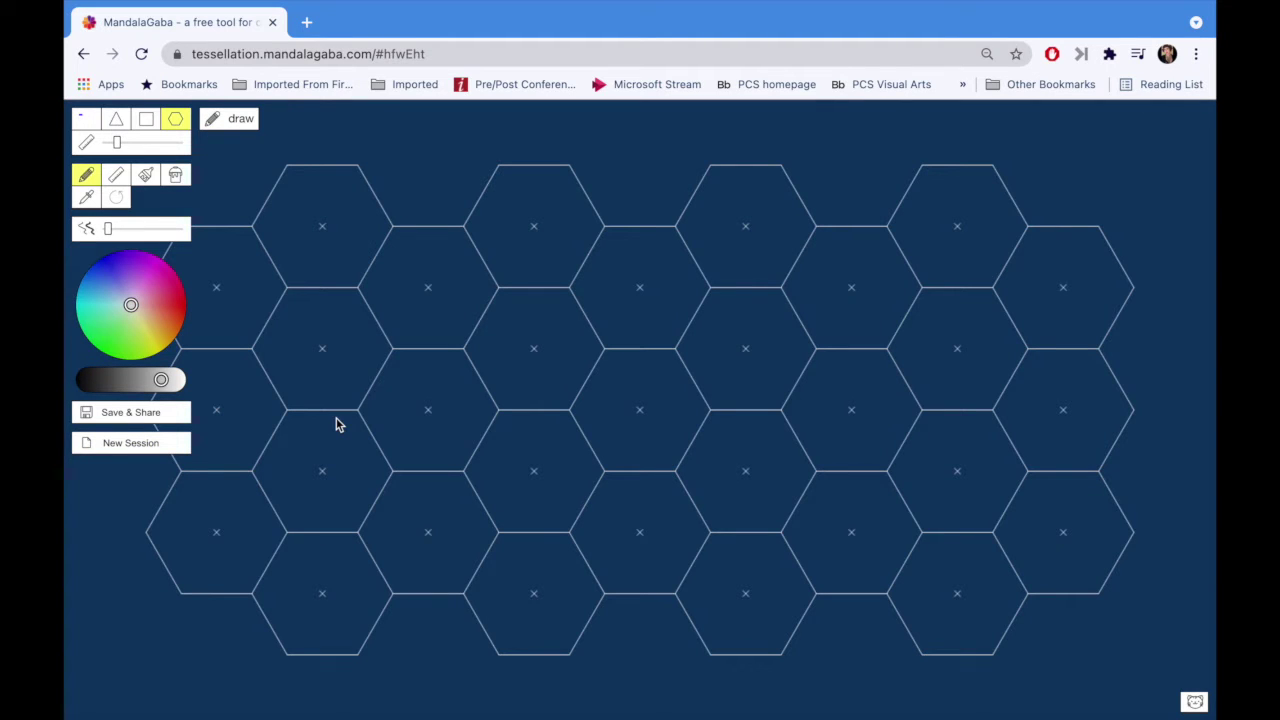
{"action": "left_click", "coordinate": [84, 121]}
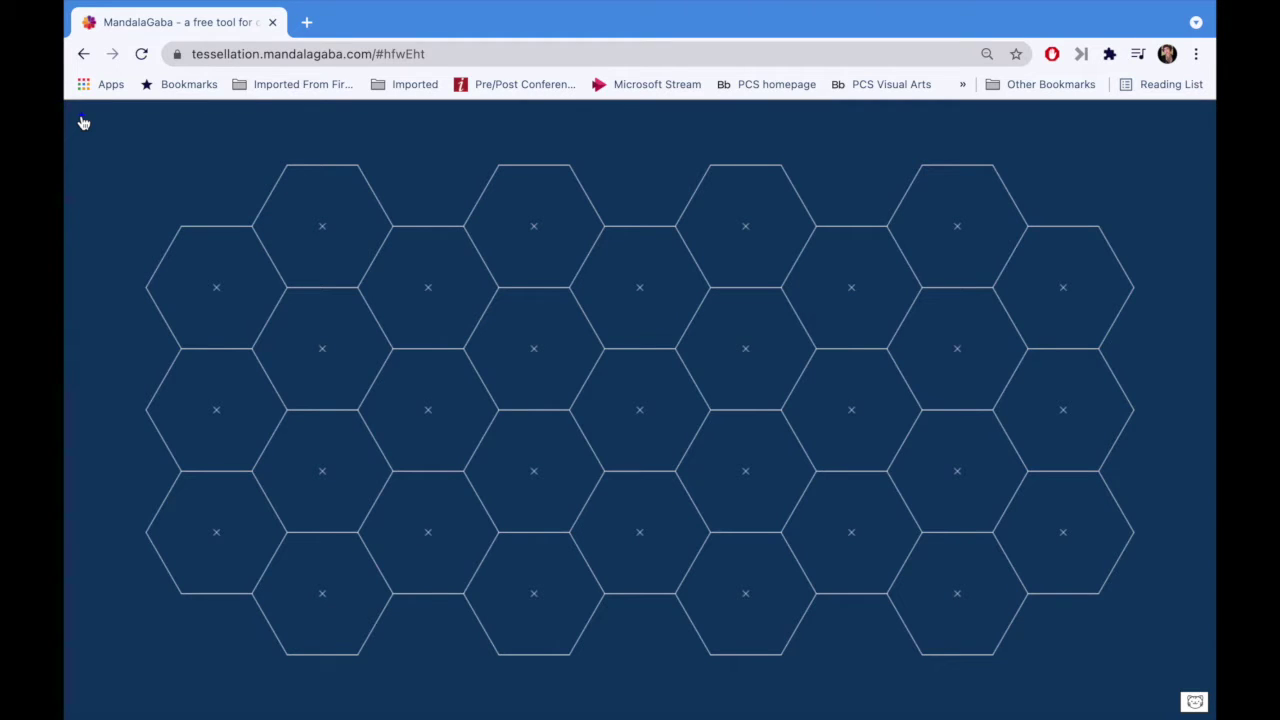
{"action": "left_click", "coordinate": [84, 121]}
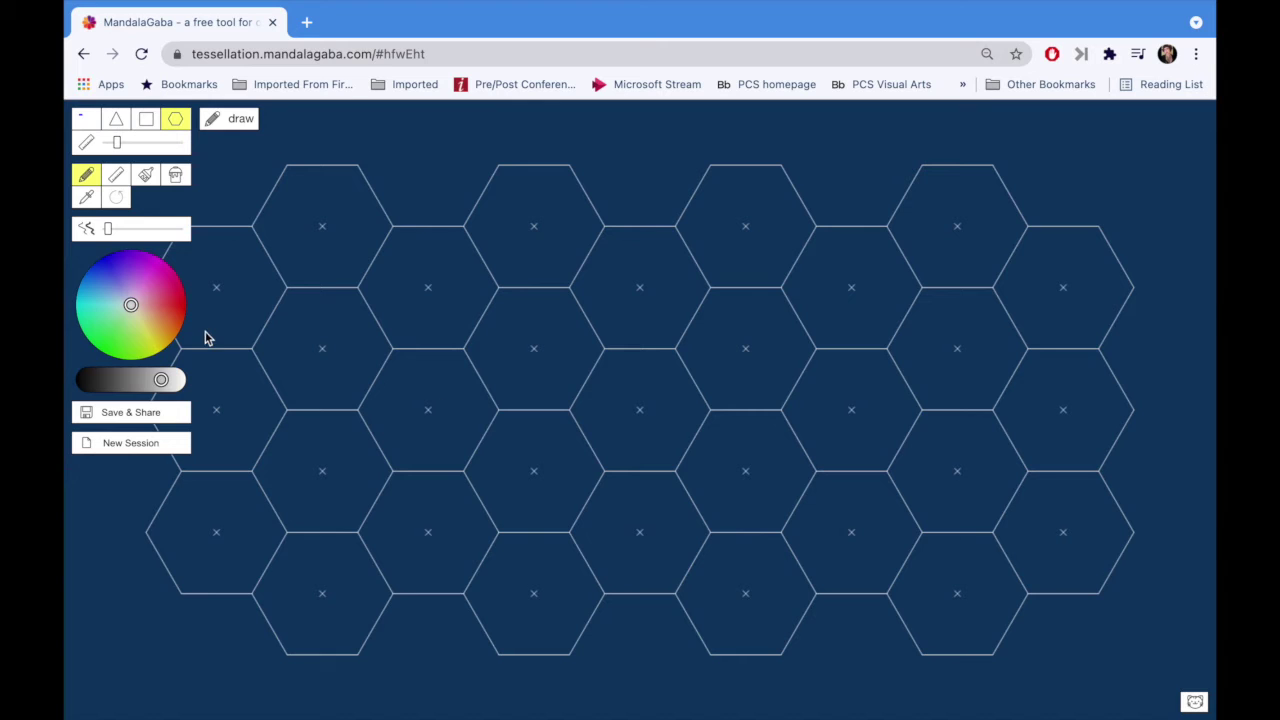
Draw a red wrapped-candy outline with twisted ends inside the upper-left hexagon cell
{"action": "left_click", "coordinate": [173, 307]}
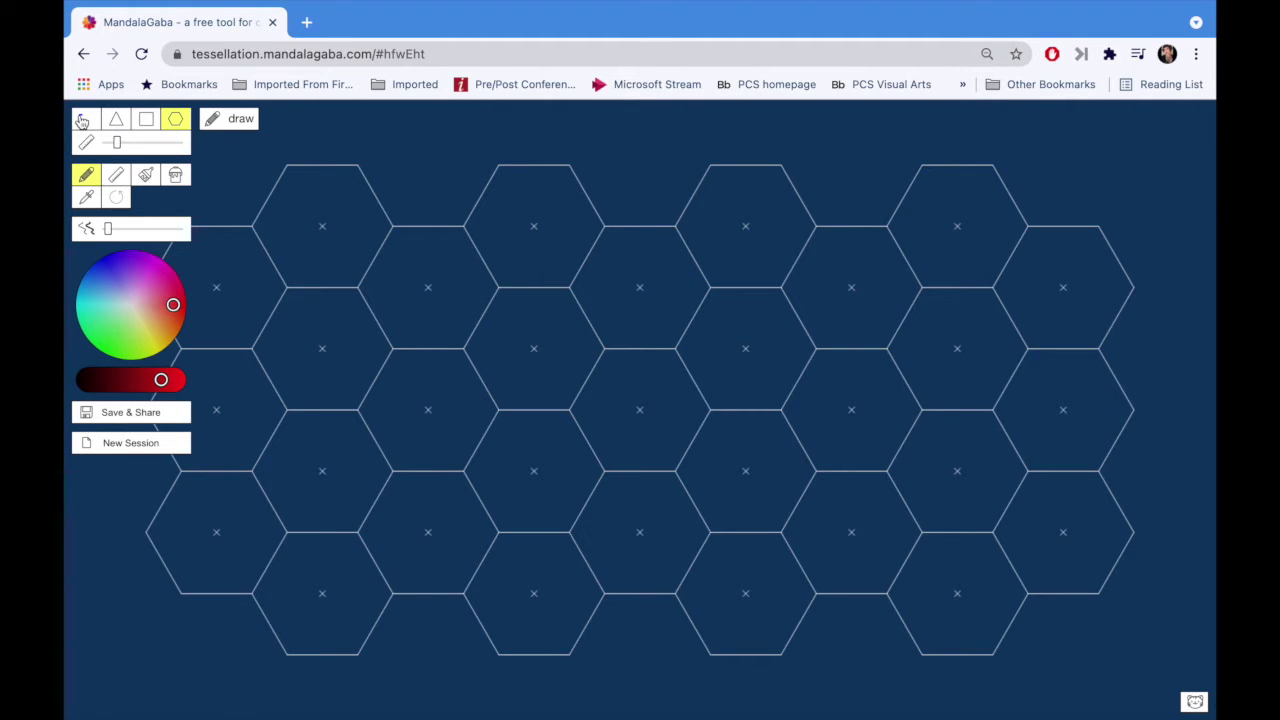
{"action": "left_click", "coordinate": [82, 121]}
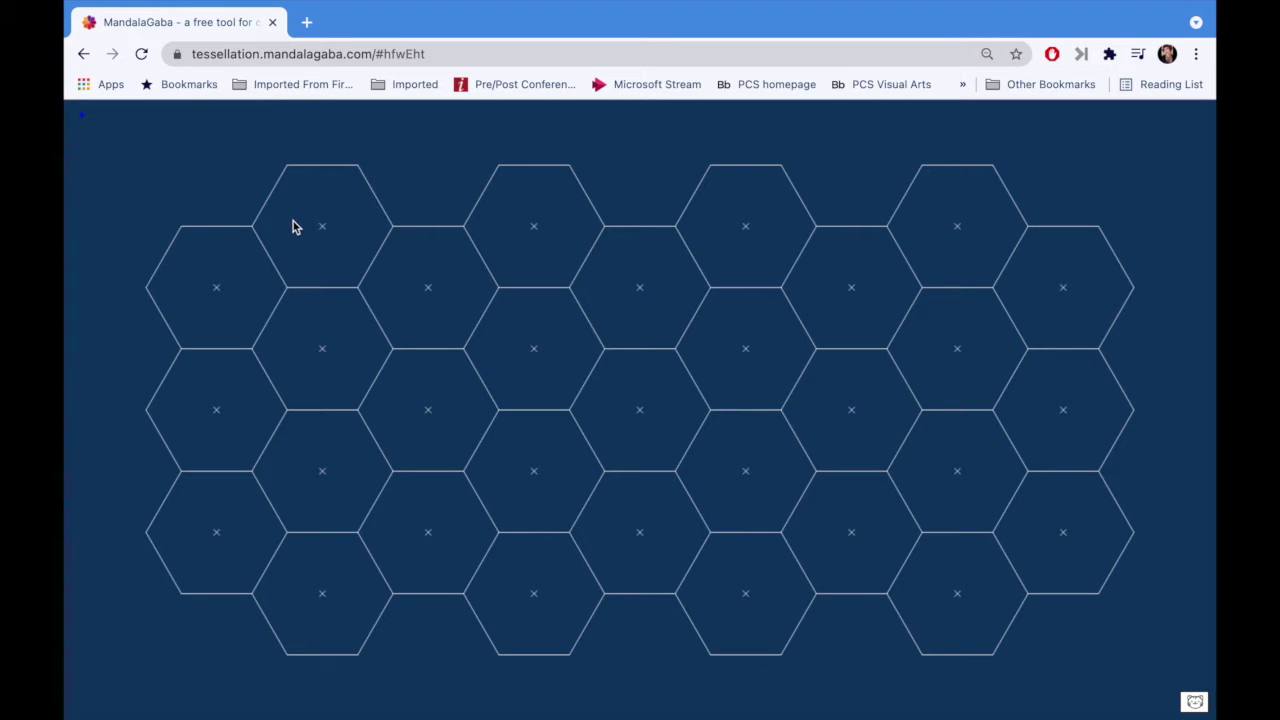
{"action": "mouse_move", "coordinate": [289, 216]}
{"action": "left_mouse_down"}
{"action": "mouse_move", "coordinate": [334, 214]}
{"action": "mouse_move", "coordinate": [354, 236]}
{"action": "mouse_move", "coordinate": [314, 254]}
{"action": "mouse_move", "coordinate": [286, 223]}
{"action": "left_mouse_up"}
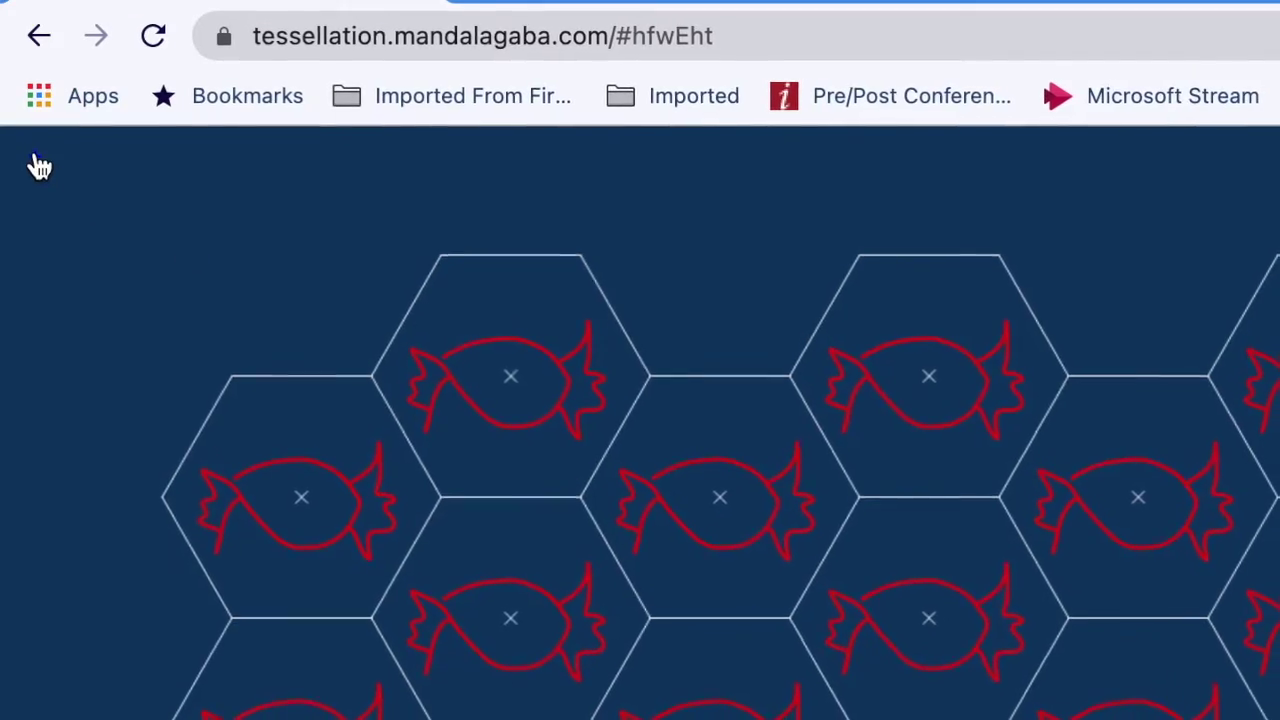
Write CANDY in magenta-purple across the middle of the candy outline
{"action": "mouse_move", "coordinate": [82, 118]}
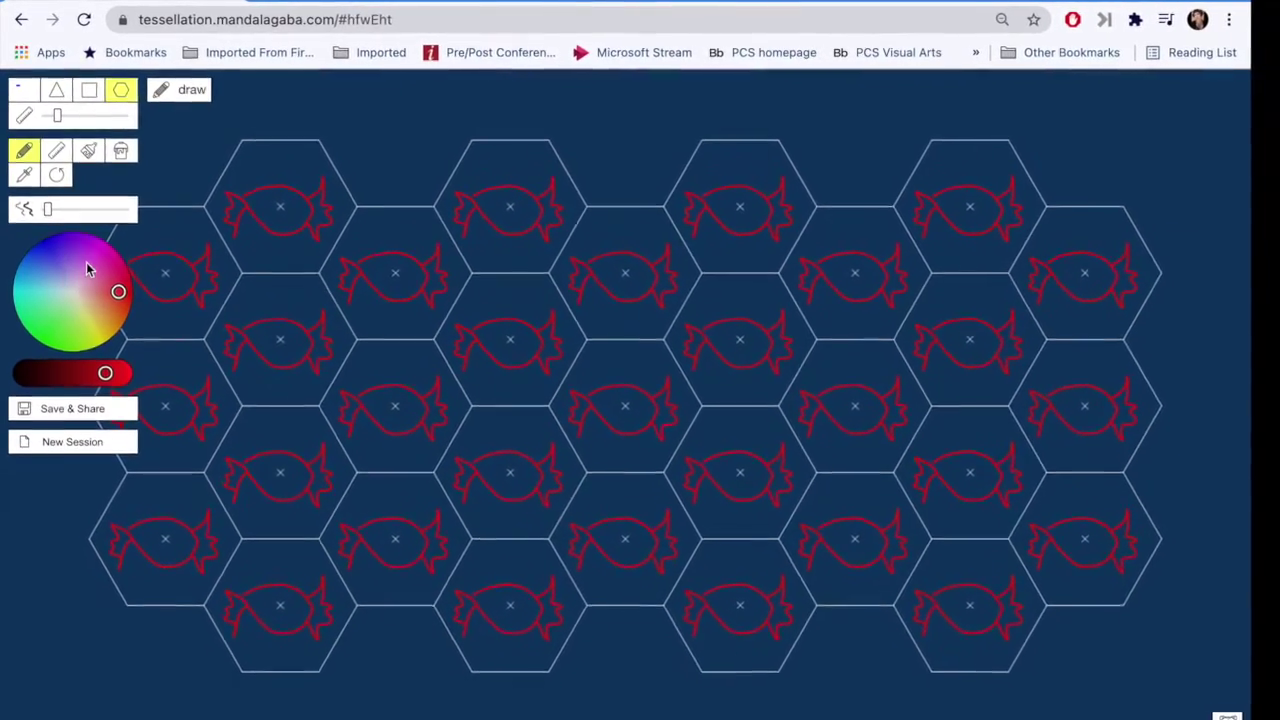
{"action": "left_click", "coordinate": [83, 261]}
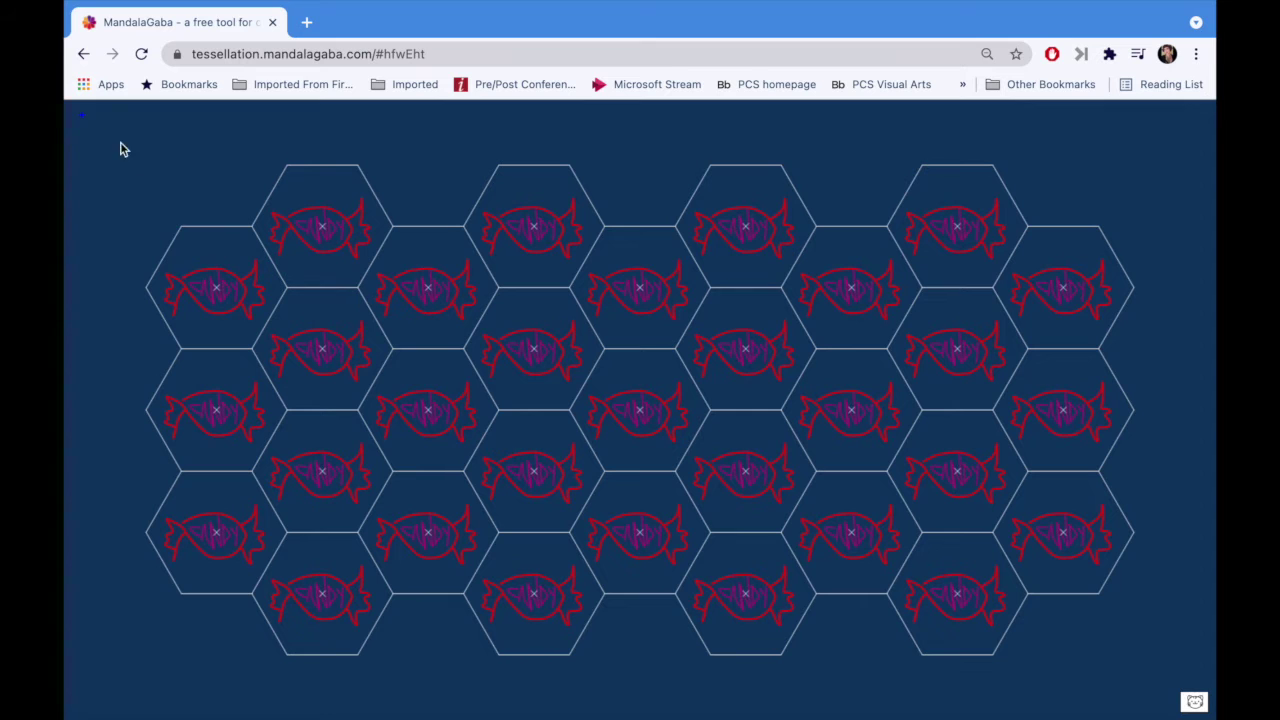
Try closing the gap at the candy outline's left end with a blue-violet stroke, and undo it
{"action": "left_click", "coordinate": [85, 121]}
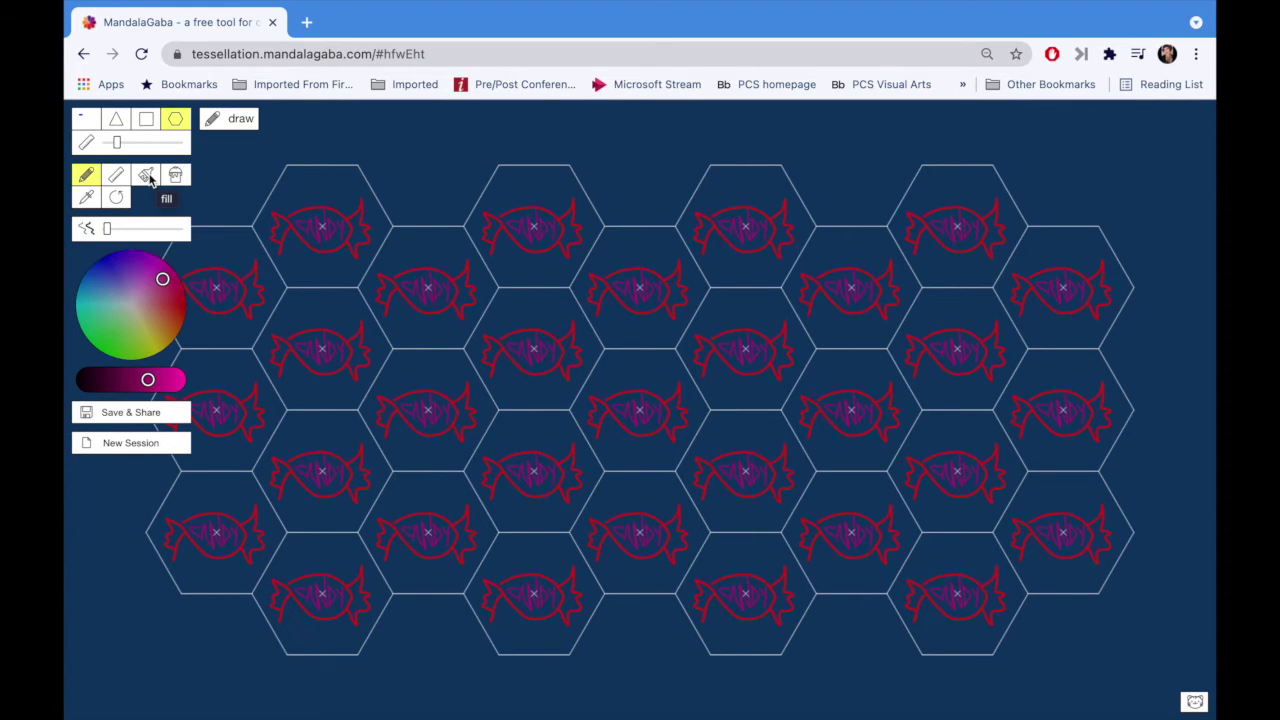
{"action": "left_click", "coordinate": [147, 176]}
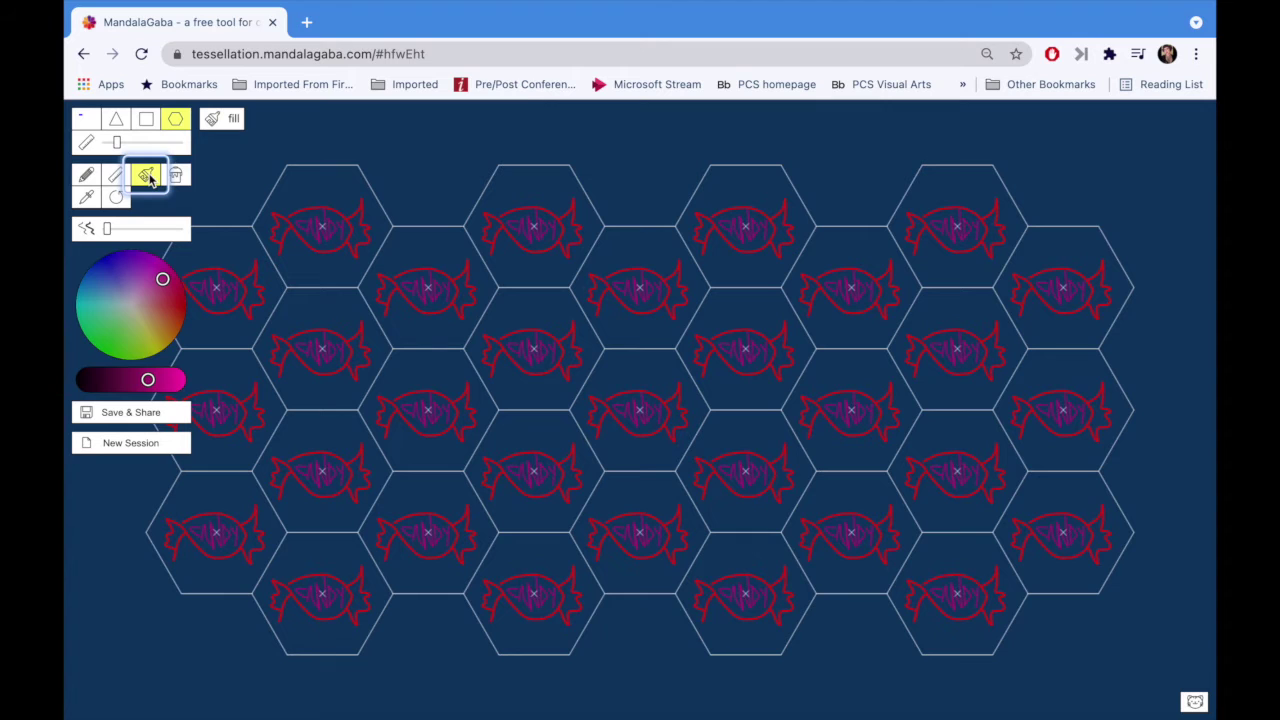
{"action": "left_click", "coordinate": [122, 267]}
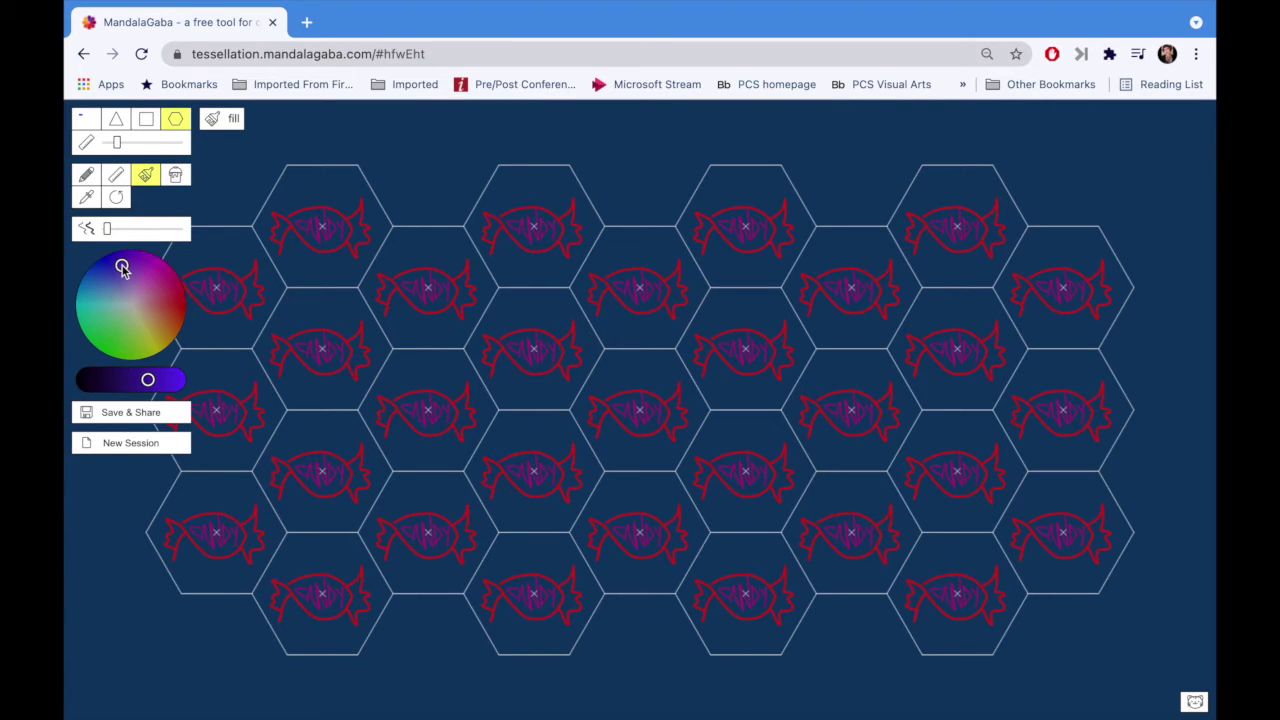
{"action": "left_click", "coordinate": [87, 177]}
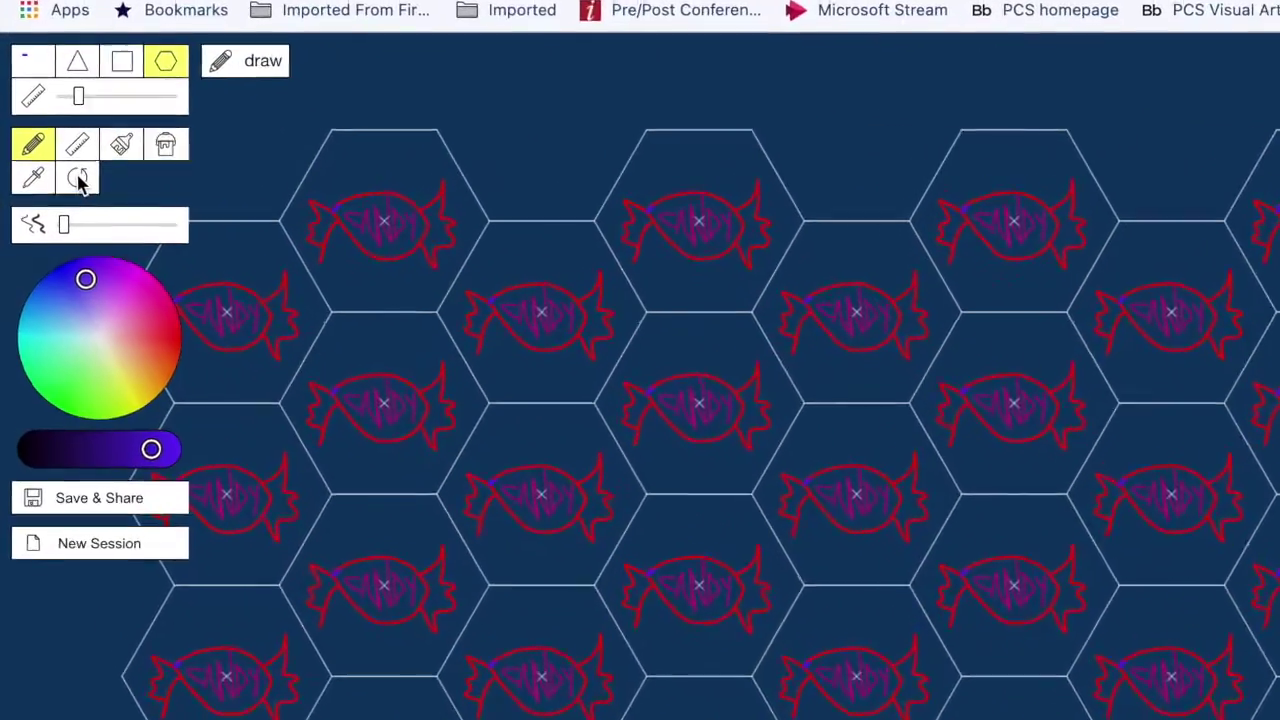
{"action": "left_click", "coordinate": [78, 180]}
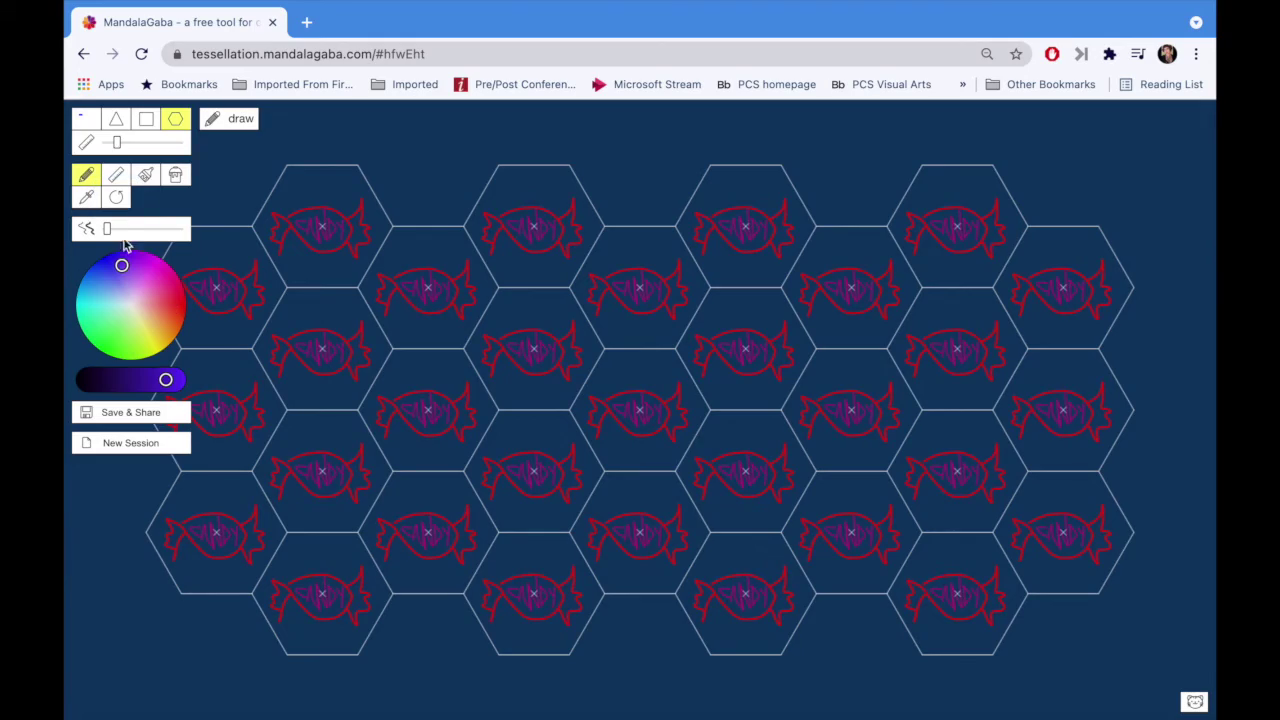
Sample the outline's red with the color picker and close the gap in the candy outline with the draw tool
{"action": "left_click", "coordinate": [86, 197]}
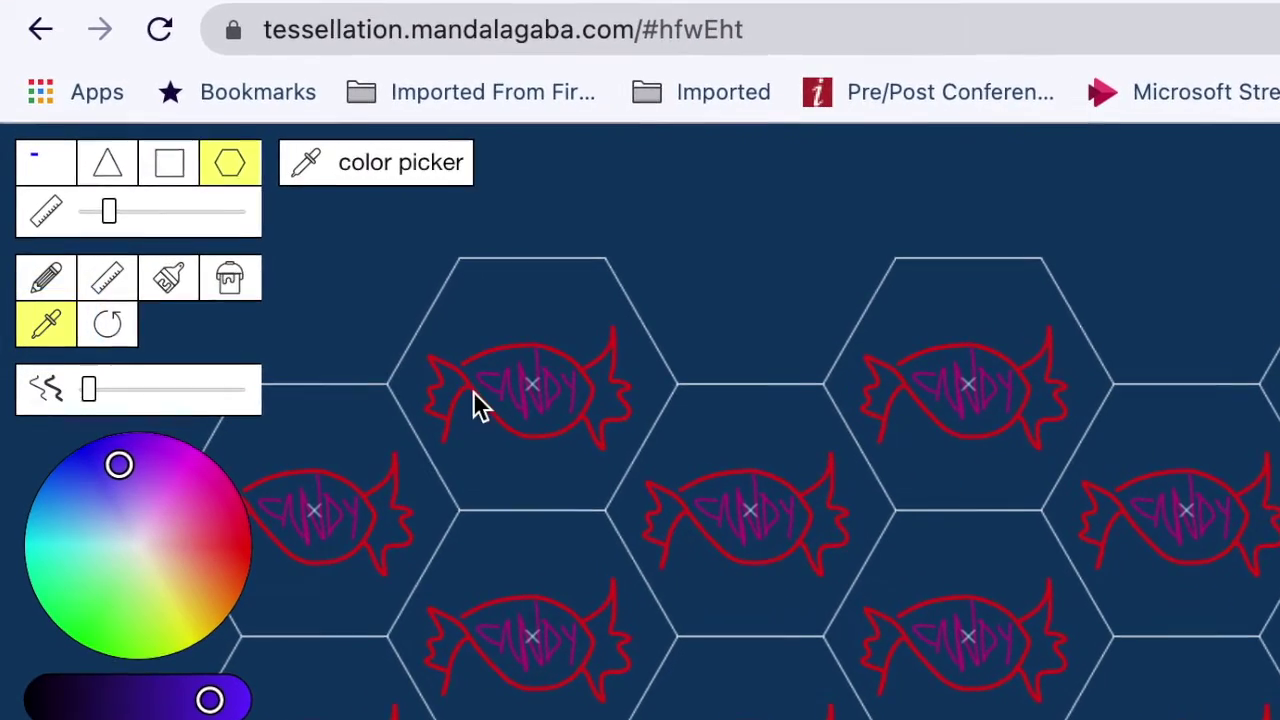
{"action": "left_click", "coordinate": [497, 390]}
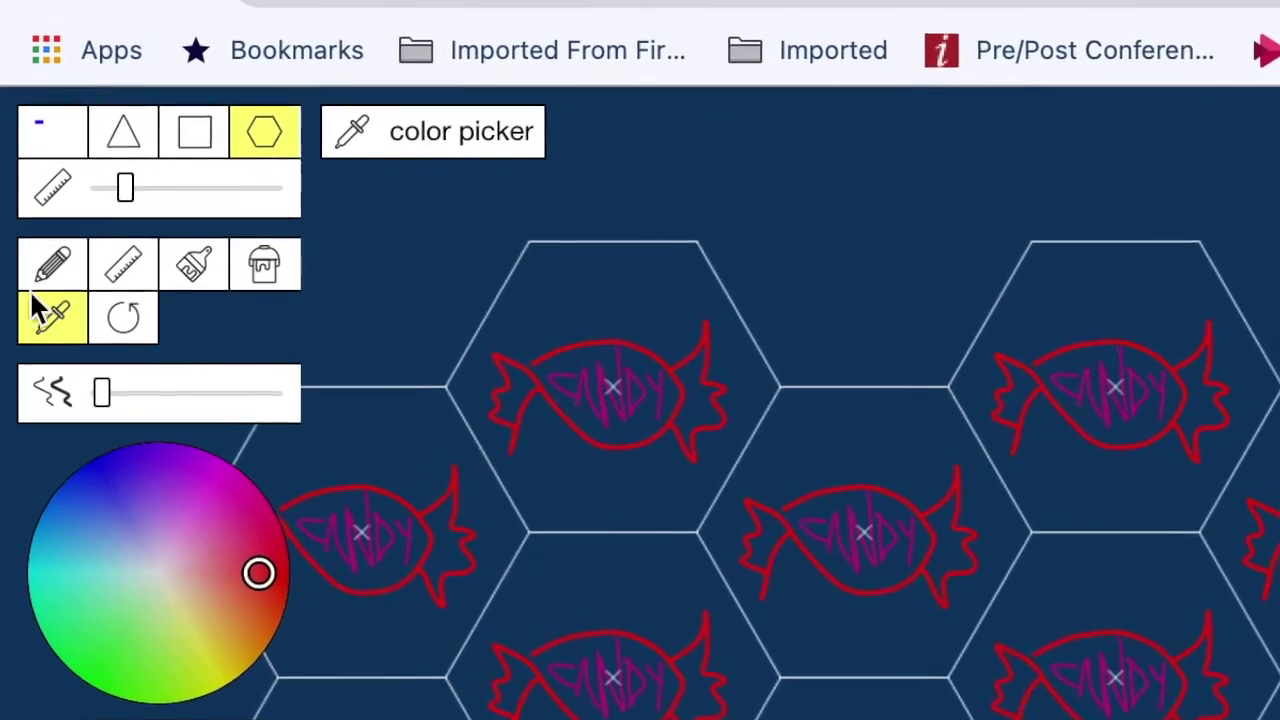
{"action": "left_click", "coordinate": [52, 265]}
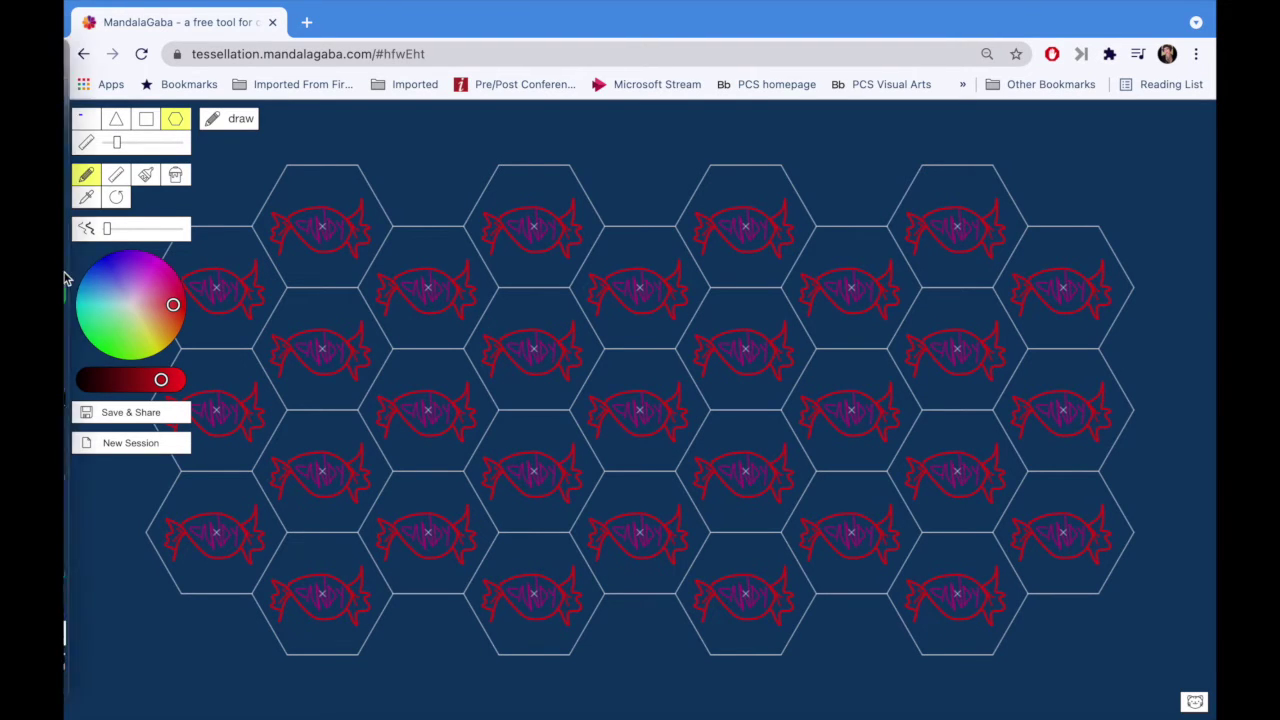
Fill the candy in the upper-left cell and the candy in the lower middle column with violet
{"action": "left_click", "coordinate": [128, 257]}
{"action": "left_click", "coordinate": [146, 175]}
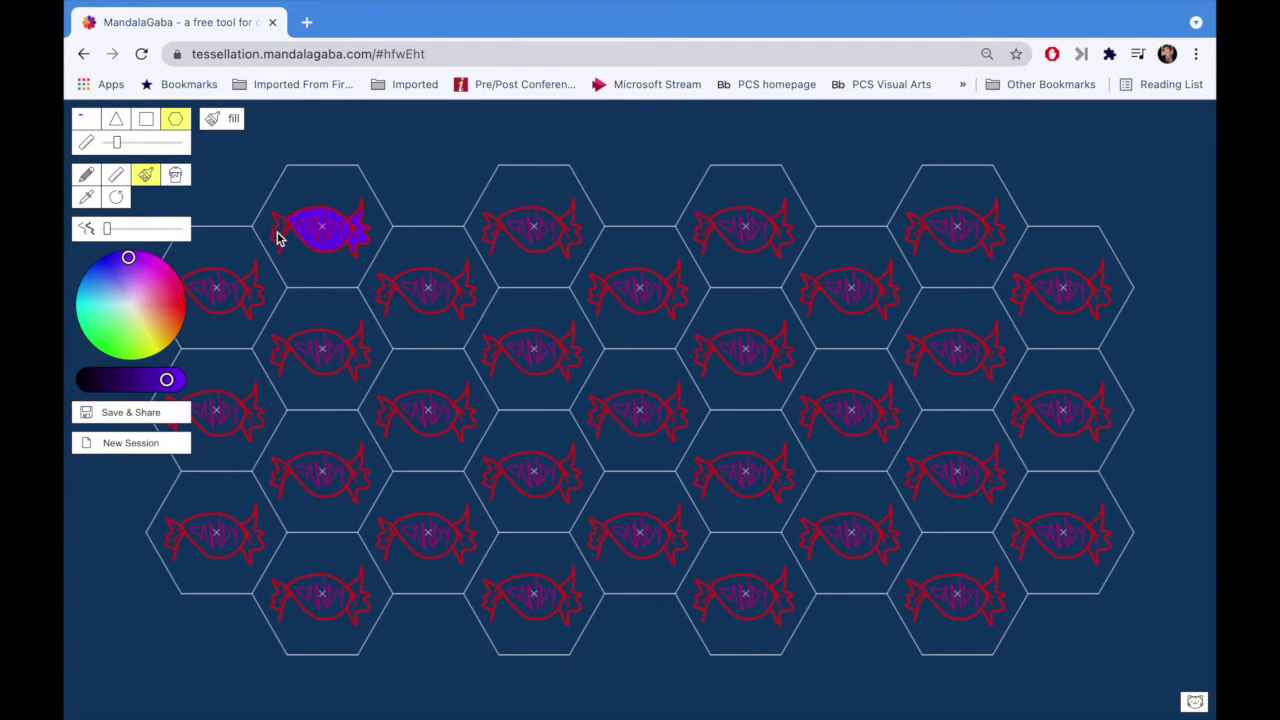
{"action": "left_click", "coordinate": [648, 552]}
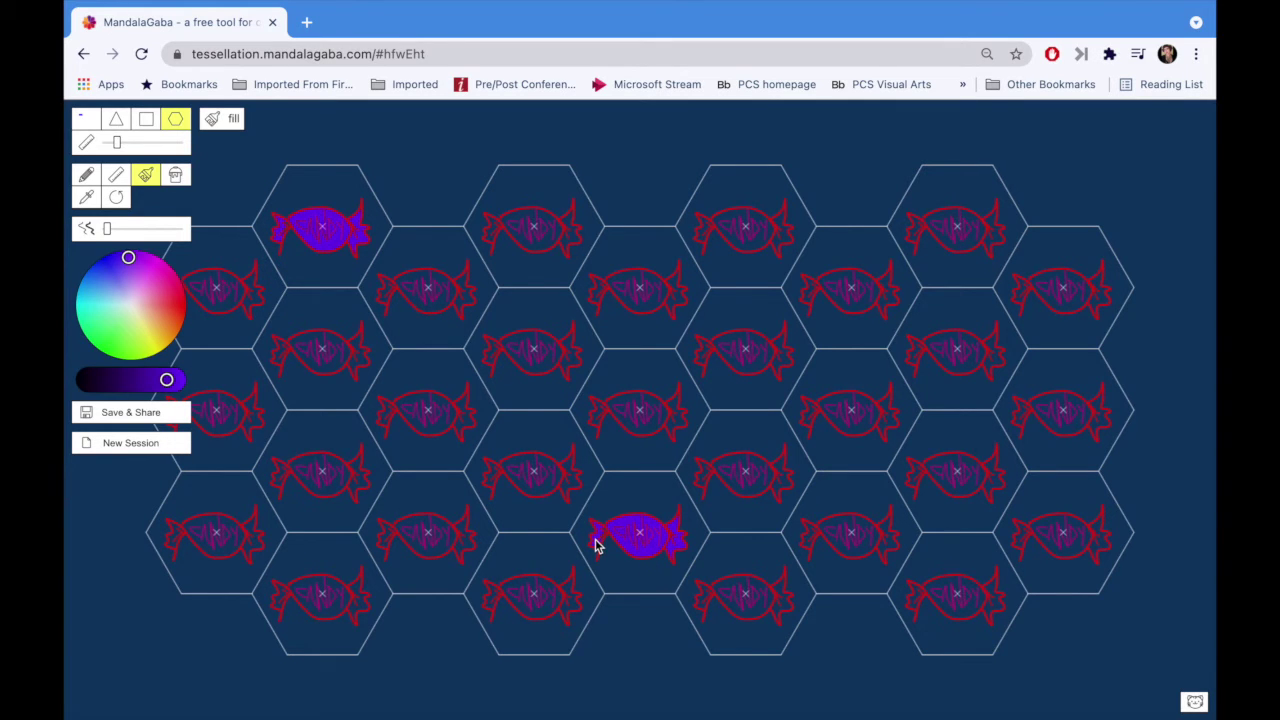
Fill three candies with deep blue: the bottom and second ones of the third raised column, and the top one of the fourth
{"action": "left_click", "coordinate": [752, 603]}
{"action": "left_click", "coordinate": [759, 366]}
{"action": "left_click", "coordinate": [958, 248]}
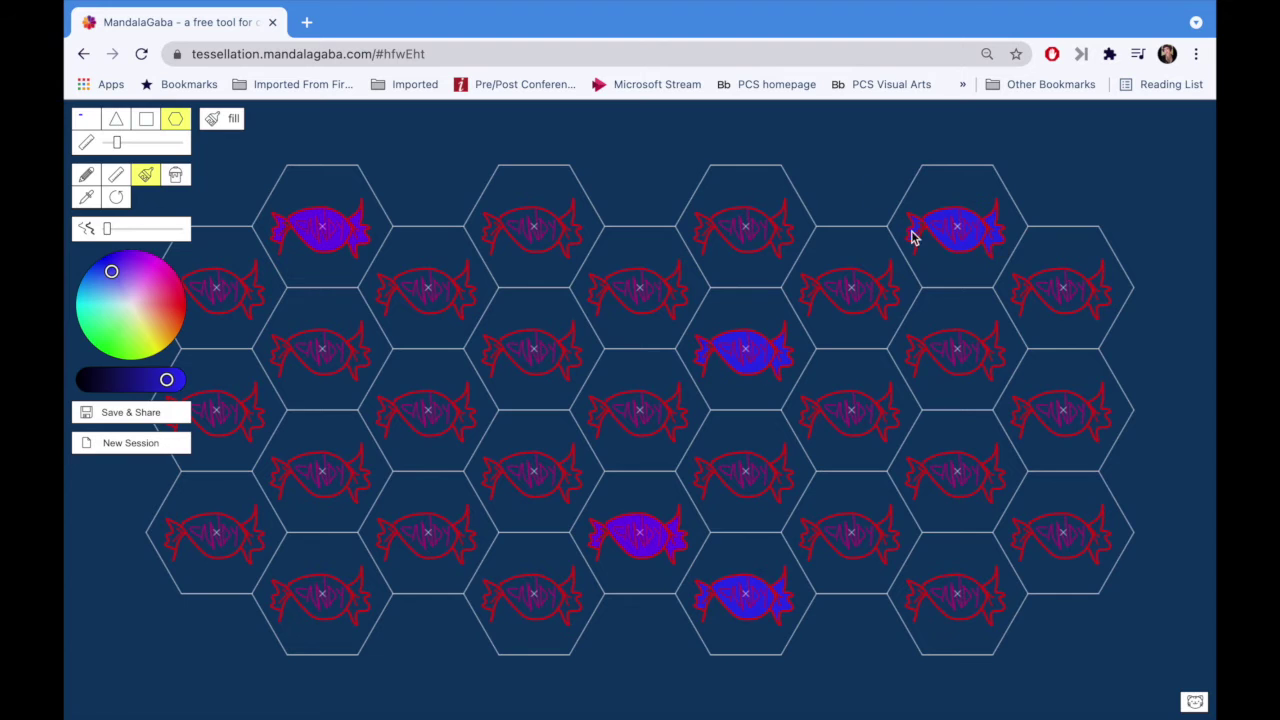
Fill the three candies of the leftmost column and the top candies of the two rightmost lowered columns with light blue
{"action": "left_click", "coordinate": [171, 294]}
{"action": "left_click", "coordinate": [228, 428]}
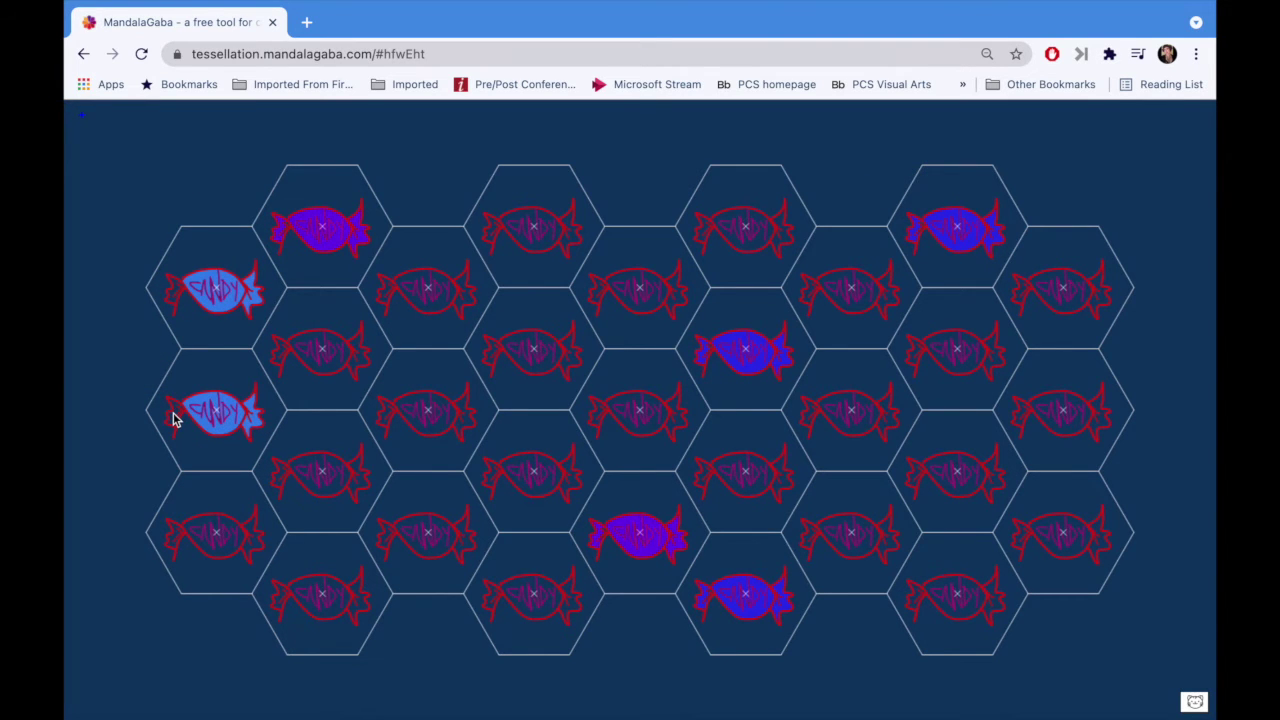
{"action": "left_click", "coordinate": [200, 527]}
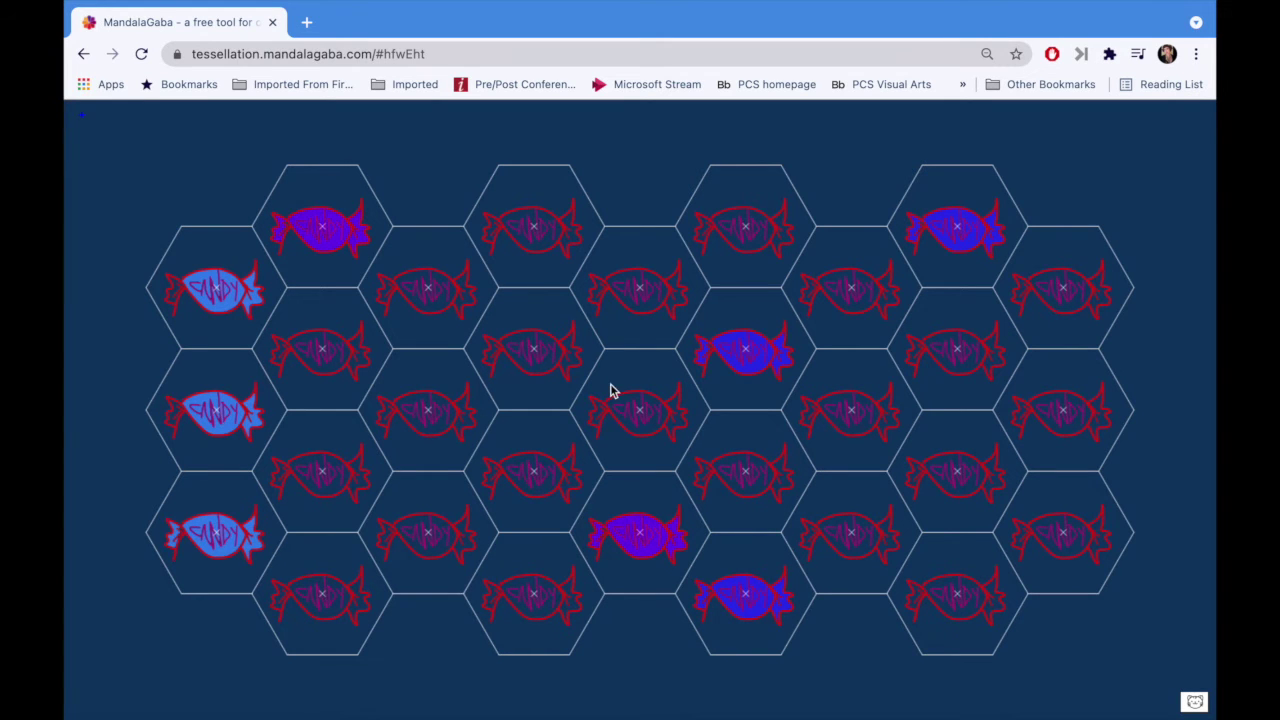
{"action": "left_click", "coordinate": [855, 306]}
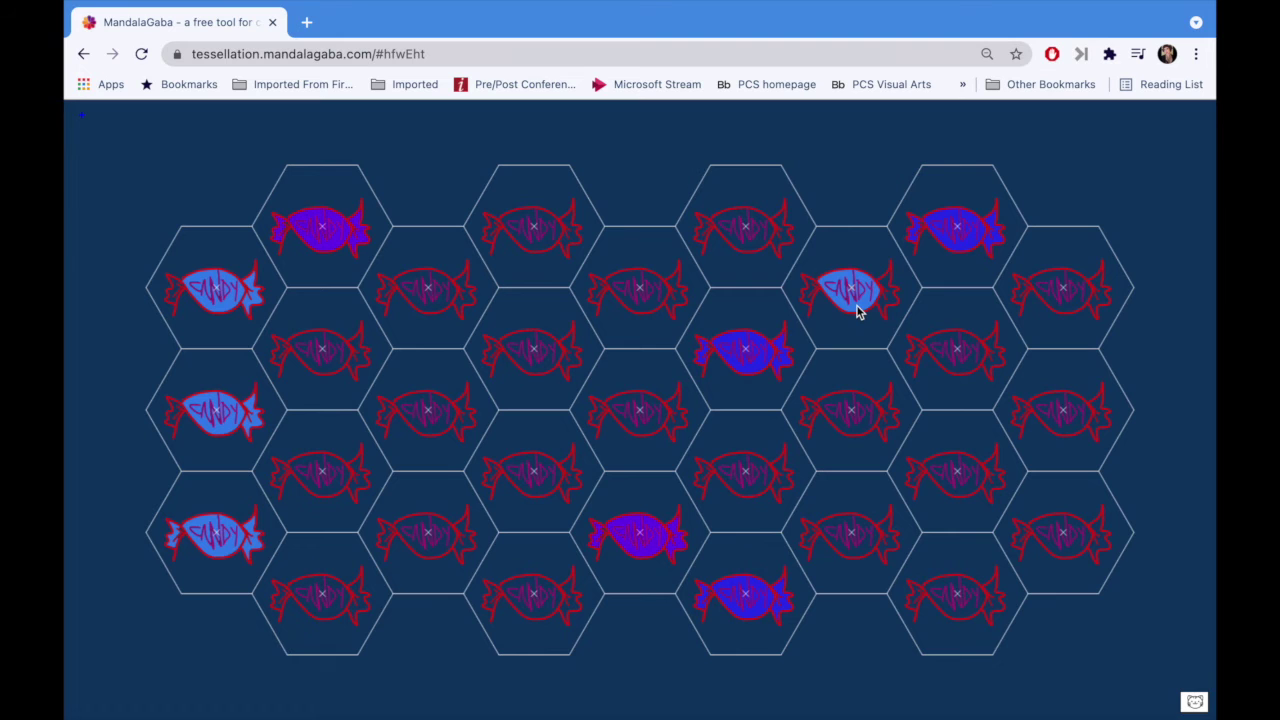
{"action": "left_click", "coordinate": [808, 303]}
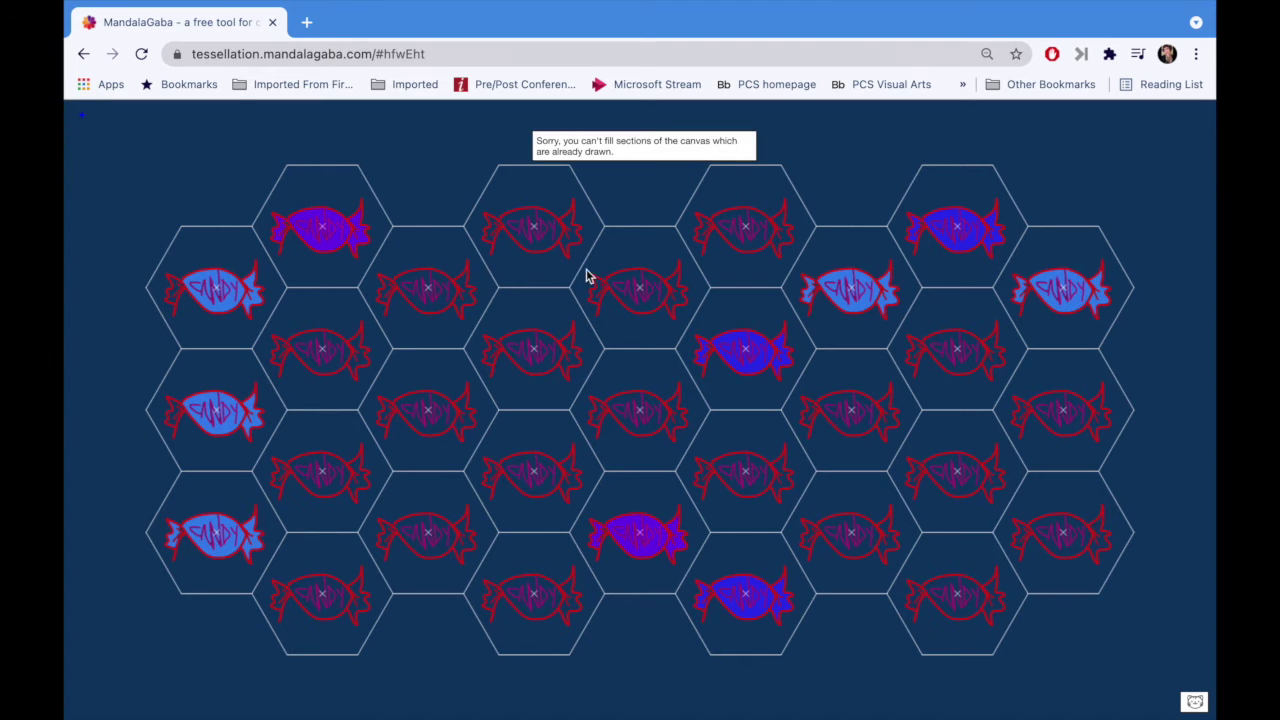
Fill six candies scattered across the grid with turquoise, including their wrapper ends
{"action": "left_click", "coordinate": [335, 348]}
{"action": "left_click", "coordinate": [543, 495]}
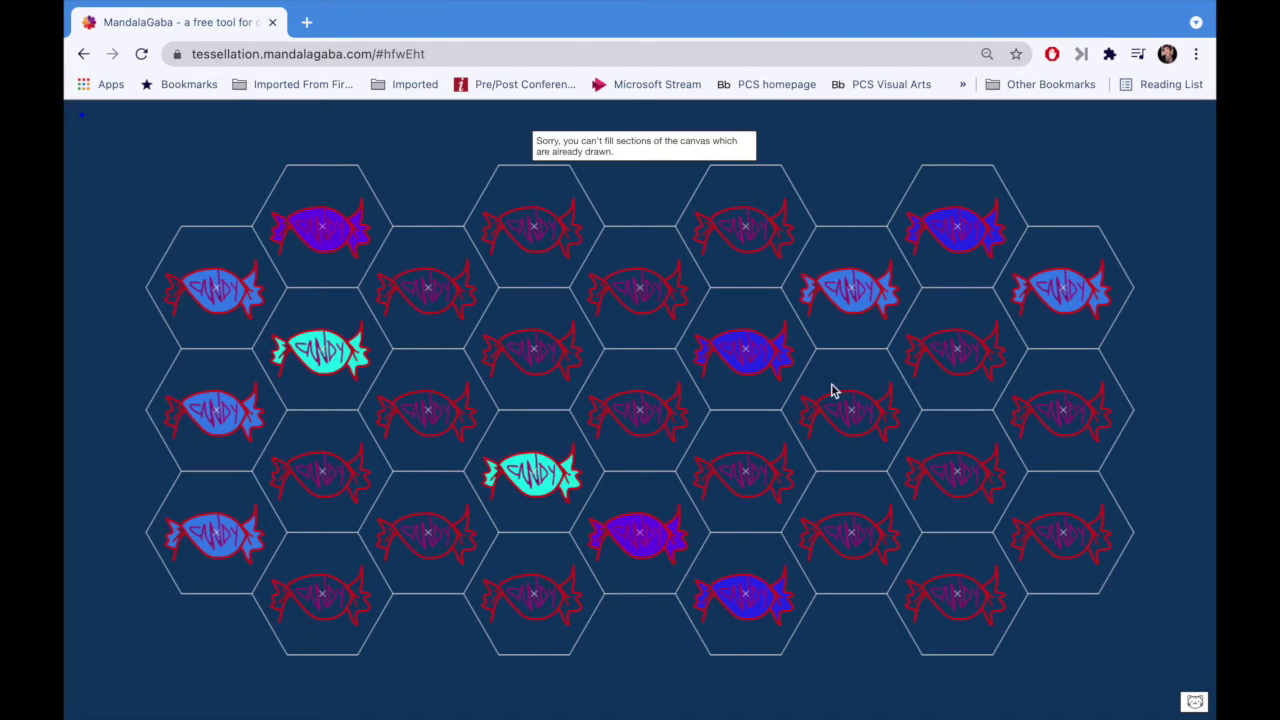
{"action": "left_click", "coordinate": [837, 392]}
{"action": "left_click", "coordinate": [670, 415]}
{"action": "left_click", "coordinate": [966, 618]}
{"action": "left_click", "coordinate": [998, 608]}
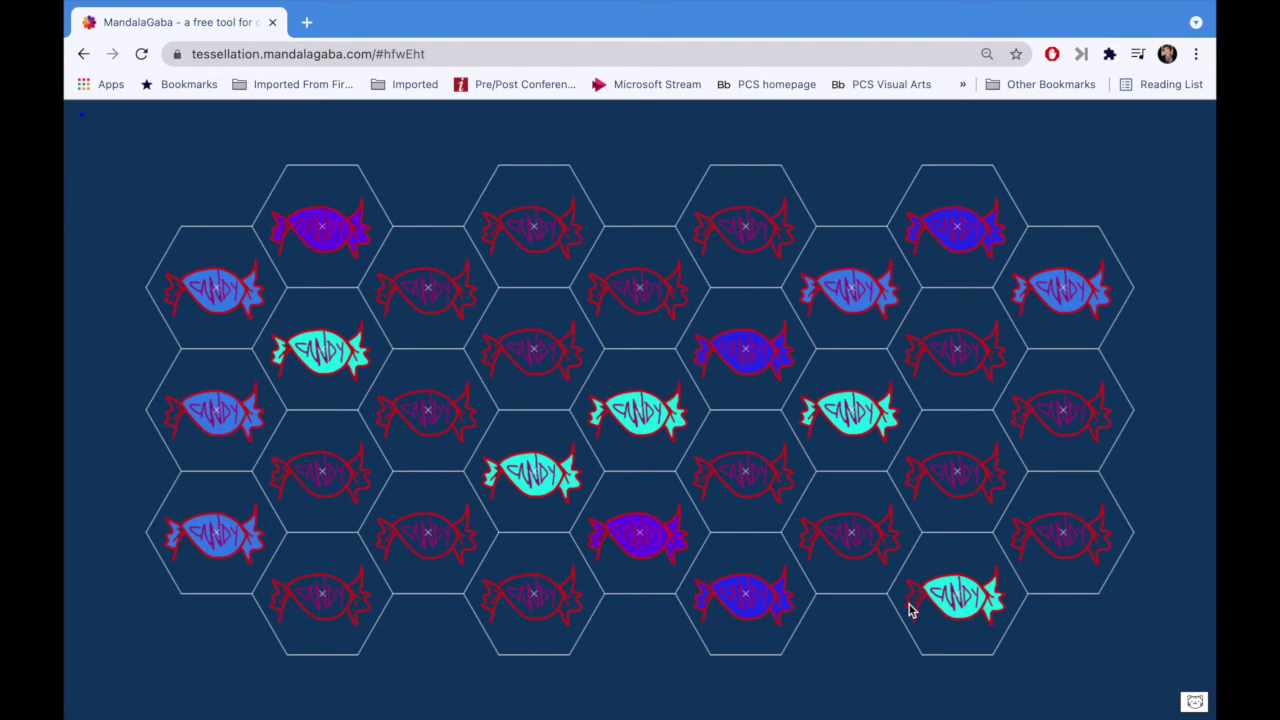
{"action": "left_click", "coordinate": [912, 605]}
{"action": "left_click", "coordinate": [1073, 432]}
{"action": "left_click", "coordinate": [1067, 435]}
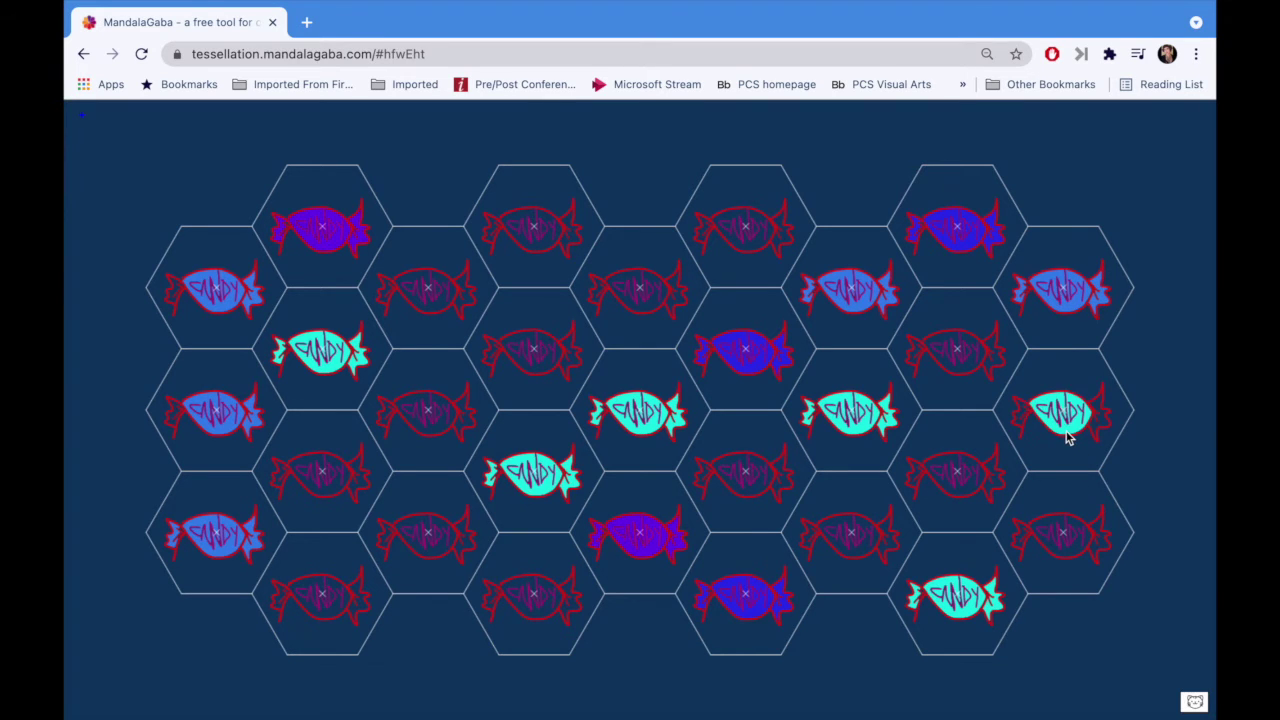
{"action": "left_click", "coordinate": [1105, 427]}
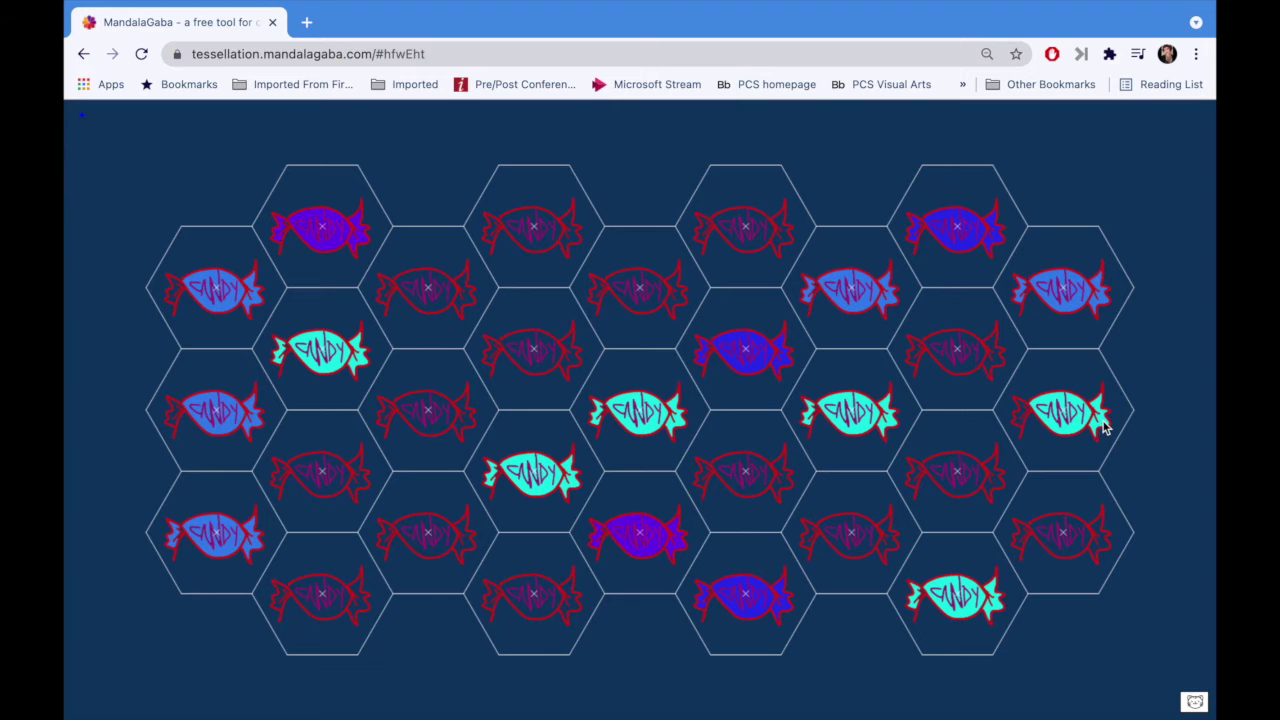
{"action": "left_click", "coordinate": [1020, 428]}
Fill five more candies scattered across the grid with bright green, including their wrapper ends
{"action": "left_click", "coordinate": [433, 312]}
{"action": "left_click", "coordinate": [531, 597]}
{"action": "left_click", "coordinate": [640, 292]}
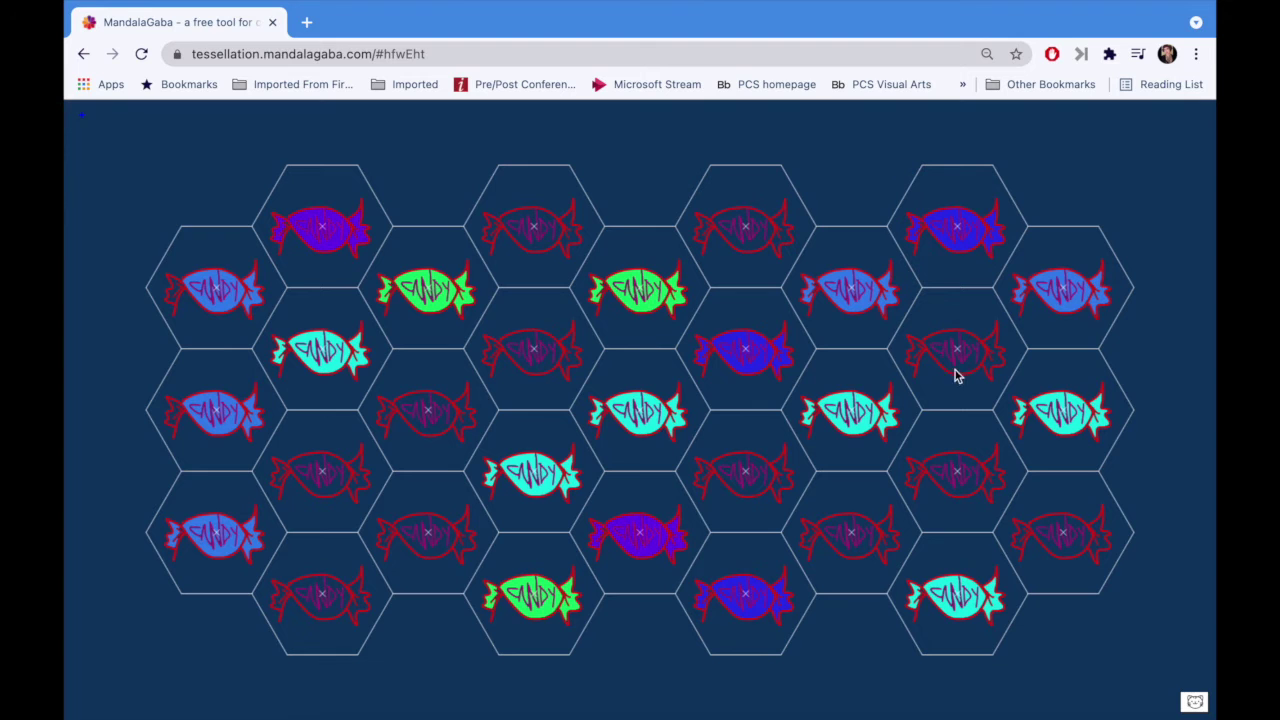
{"action": "left_click", "coordinate": [957, 360]}
{"action": "left_click", "coordinate": [300, 600]}
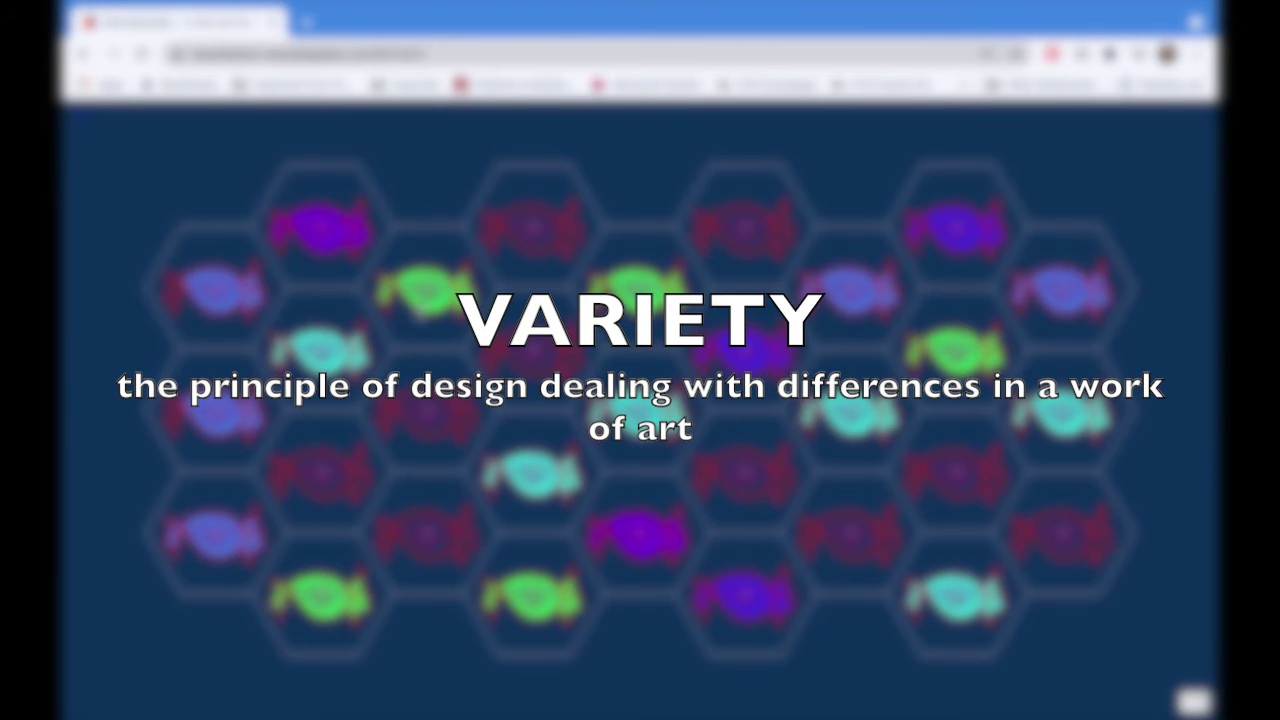
Fill four candies across the raised columns with lime yellow, including their wrapper ends
{"action": "left_click", "coordinate": [318, 472]}
{"action": "left_click", "coordinate": [705, 235]}
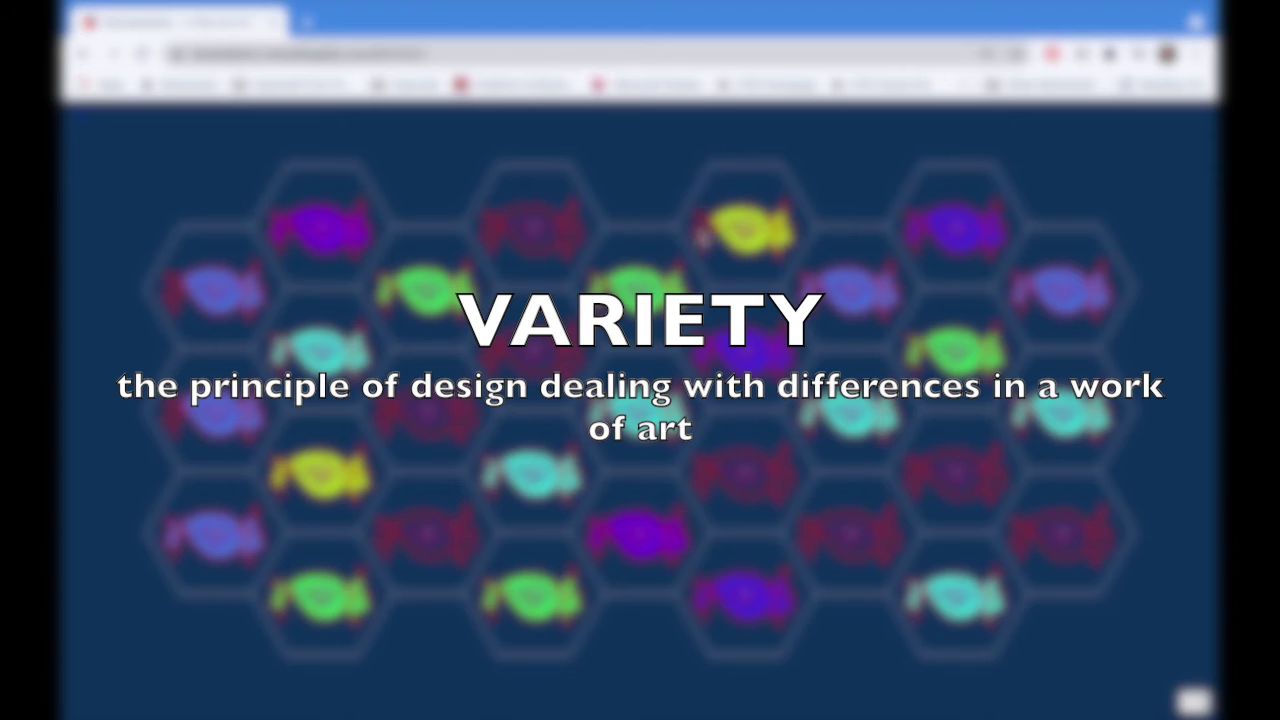
{"action": "left_click", "coordinate": [704, 237]}
{"action": "left_click", "coordinate": [950, 472]}
{"action": "left_click", "coordinate": [998, 475]}
{"action": "left_click", "coordinate": [535, 352]}
{"action": "left_click", "coordinate": [572, 356]}
{"action": "left_click", "coordinate": [491, 353]}
Fill the second lowered column's middle candy, the second raised column's top candy and the fourth lowered column's bottom candy with orange
{"action": "left_click", "coordinate": [428, 411]}
{"action": "left_click", "coordinate": [541, 231]}
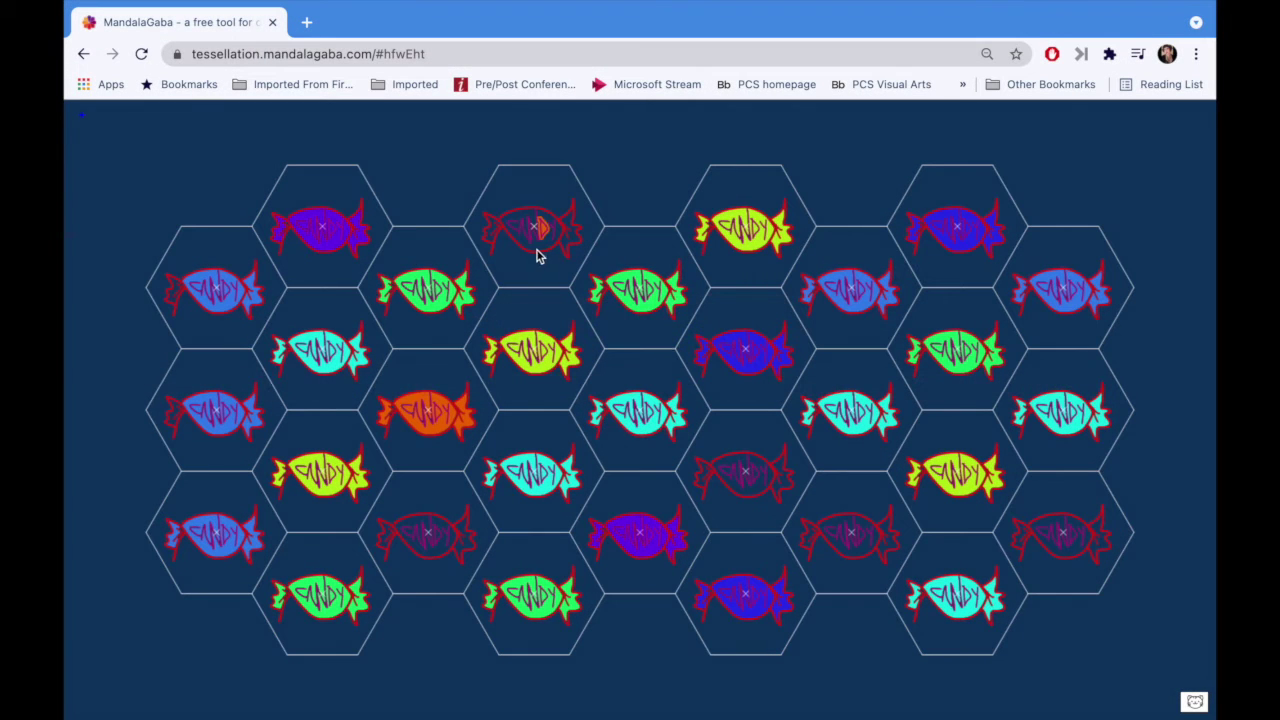
{"action": "left_click", "coordinate": [575, 245]}
{"action": "left_click", "coordinate": [490, 245]}
{"action": "left_click", "coordinate": [890, 550]}
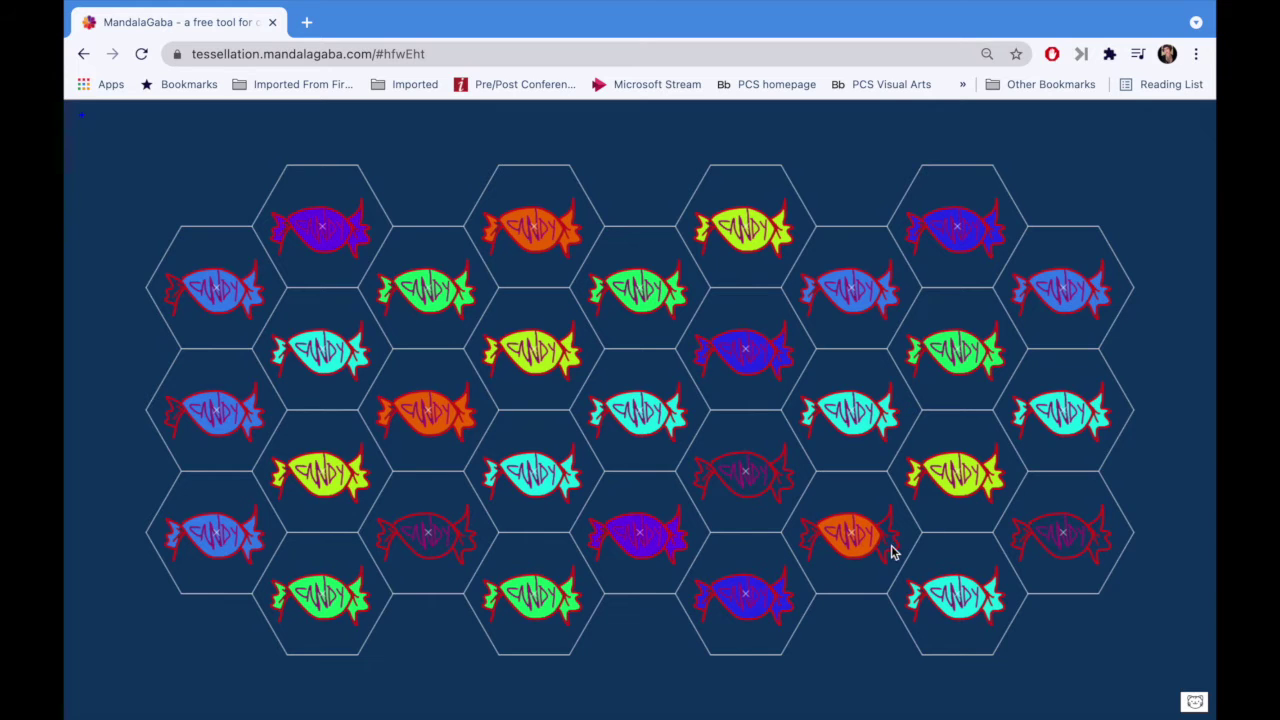
{"action": "left_click", "coordinate": [893, 550]}
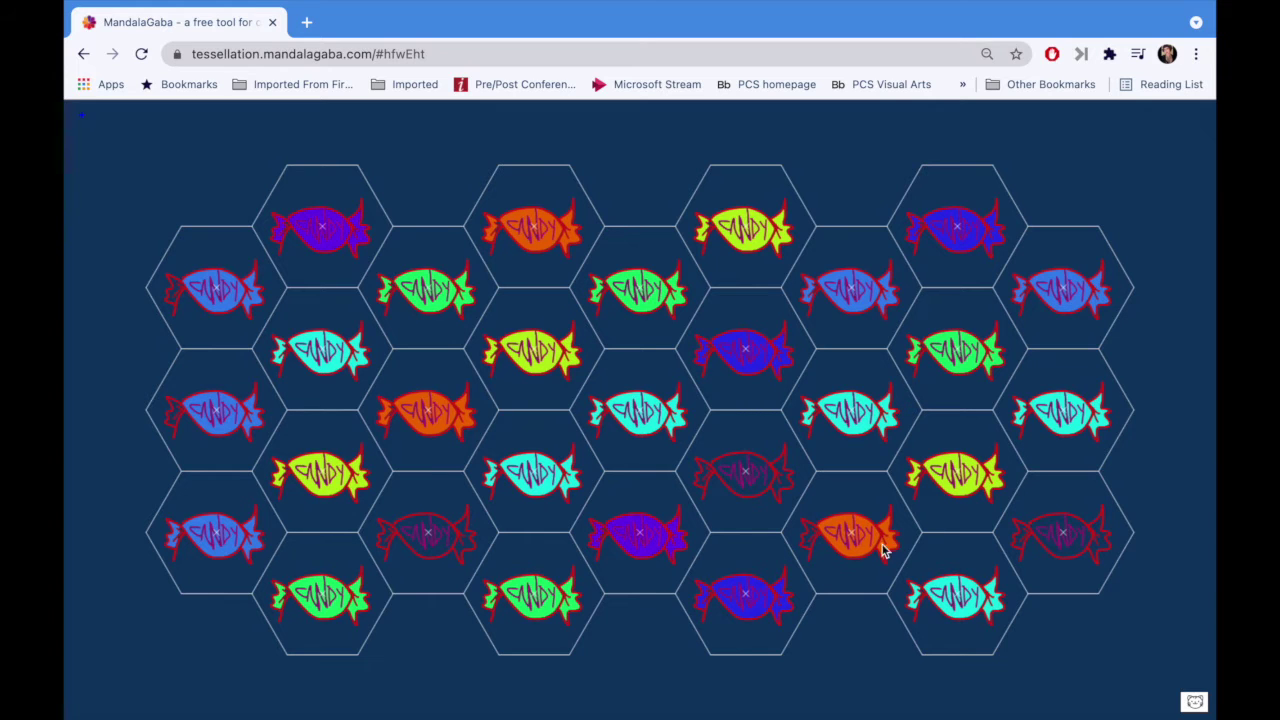
{"action": "left_click", "coordinate": [808, 543]}
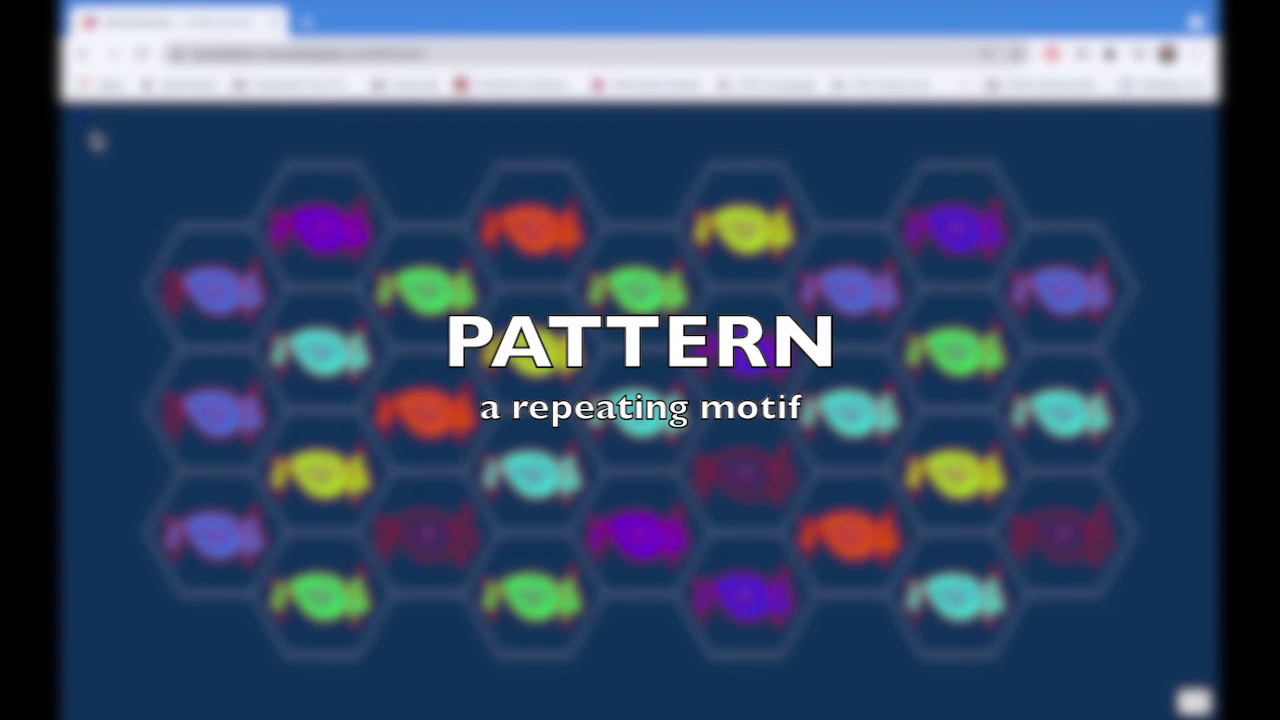
Choose red and fill the three remaining uncoloured candies with it, including their wrapper ends
{"action": "left_click", "coordinate": [88, 122]}
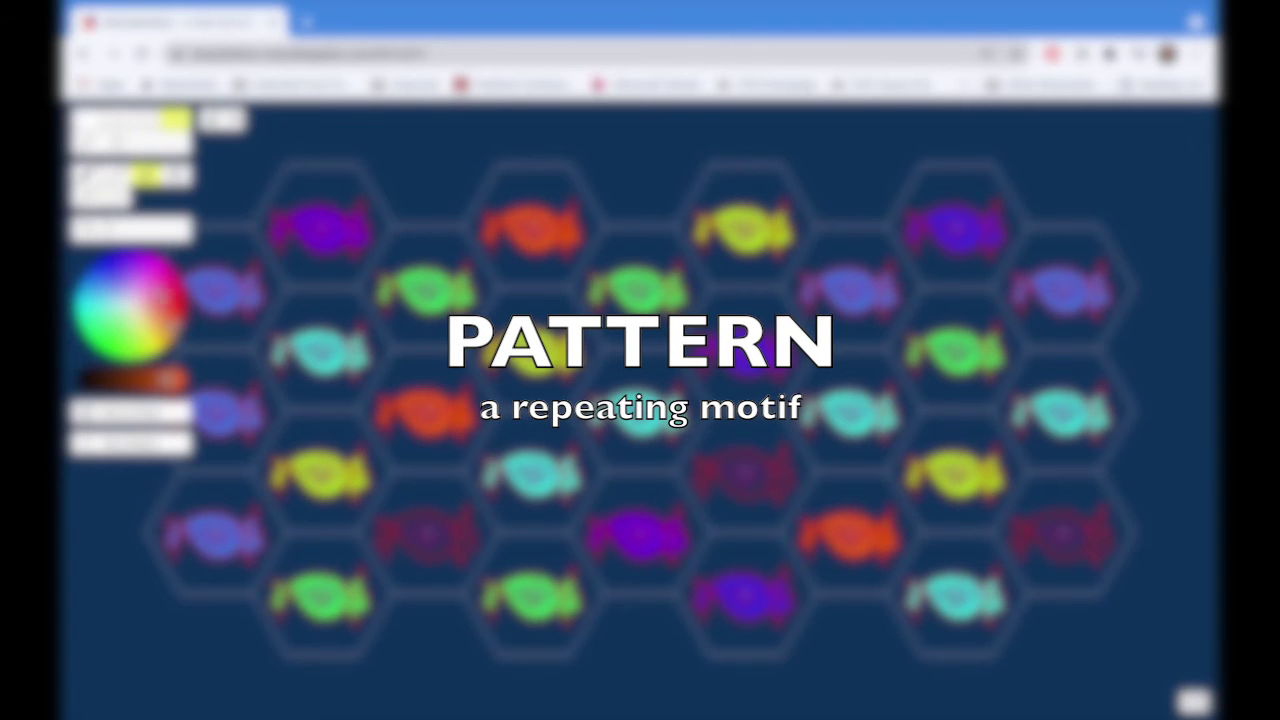
{"action": "left_click", "coordinate": [173, 302]}
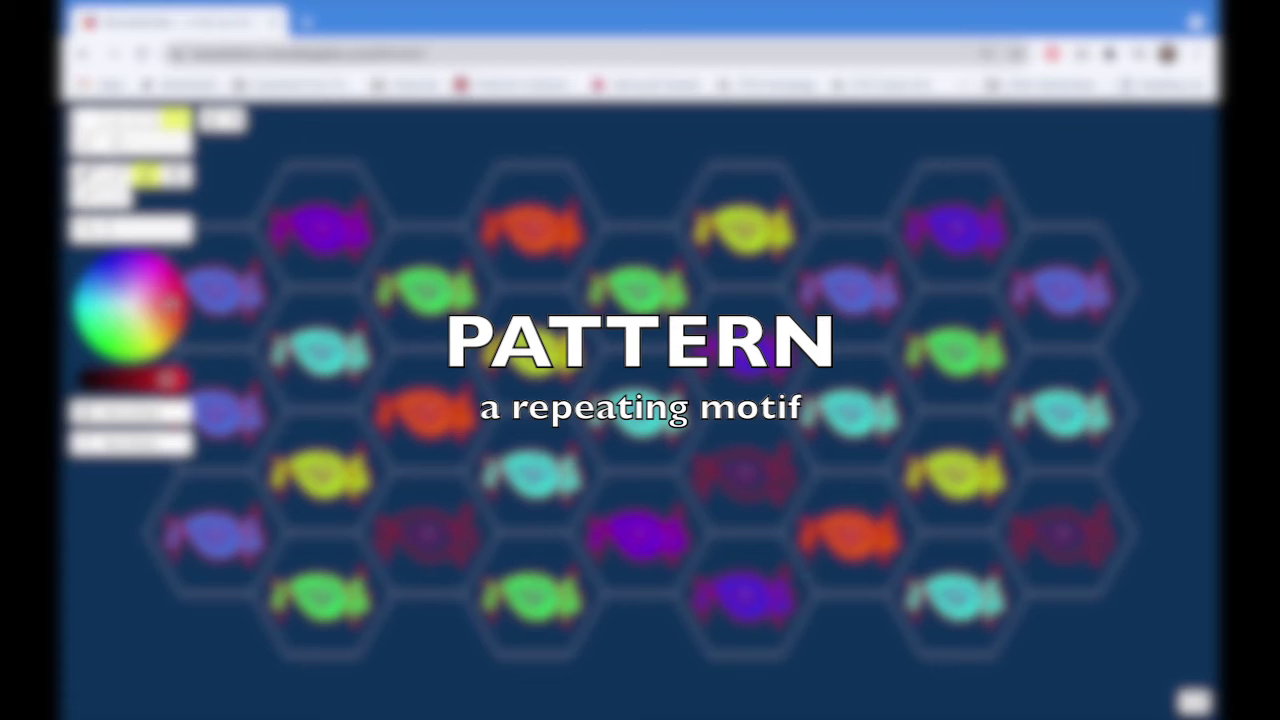
{"action": "left_click", "coordinate": [86, 122]}
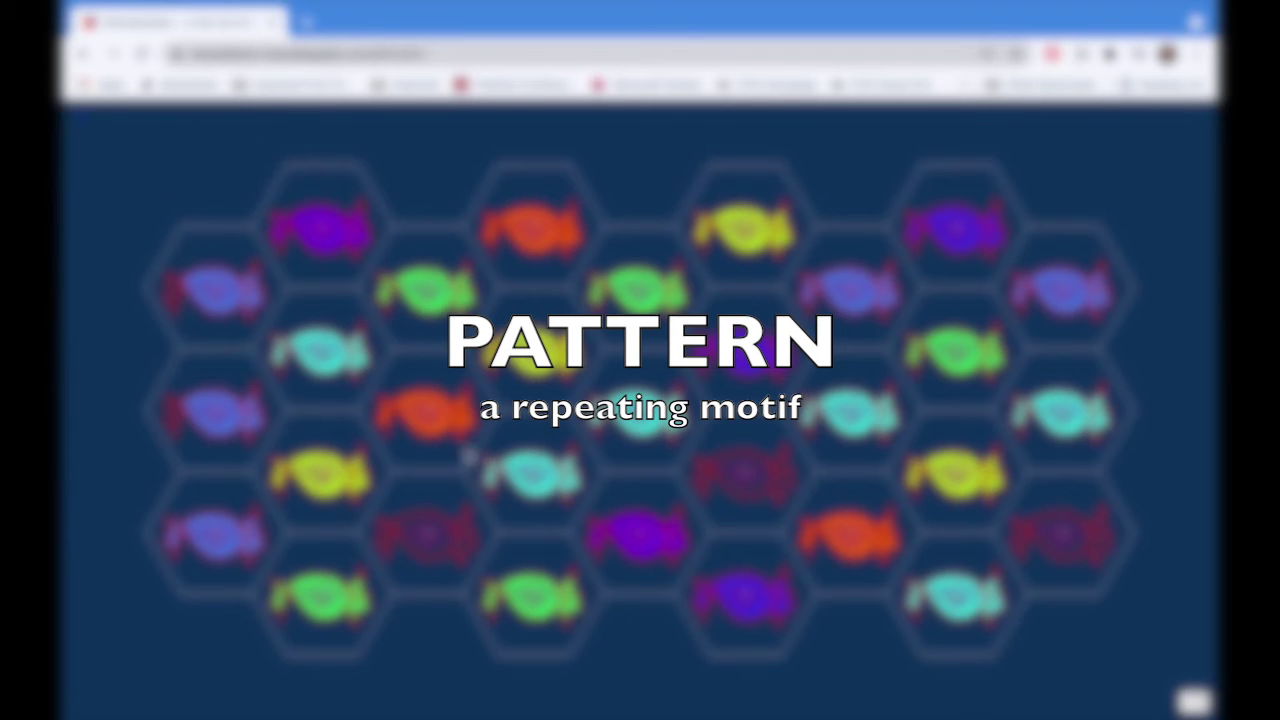
{"action": "left_click", "coordinate": [435, 560]}
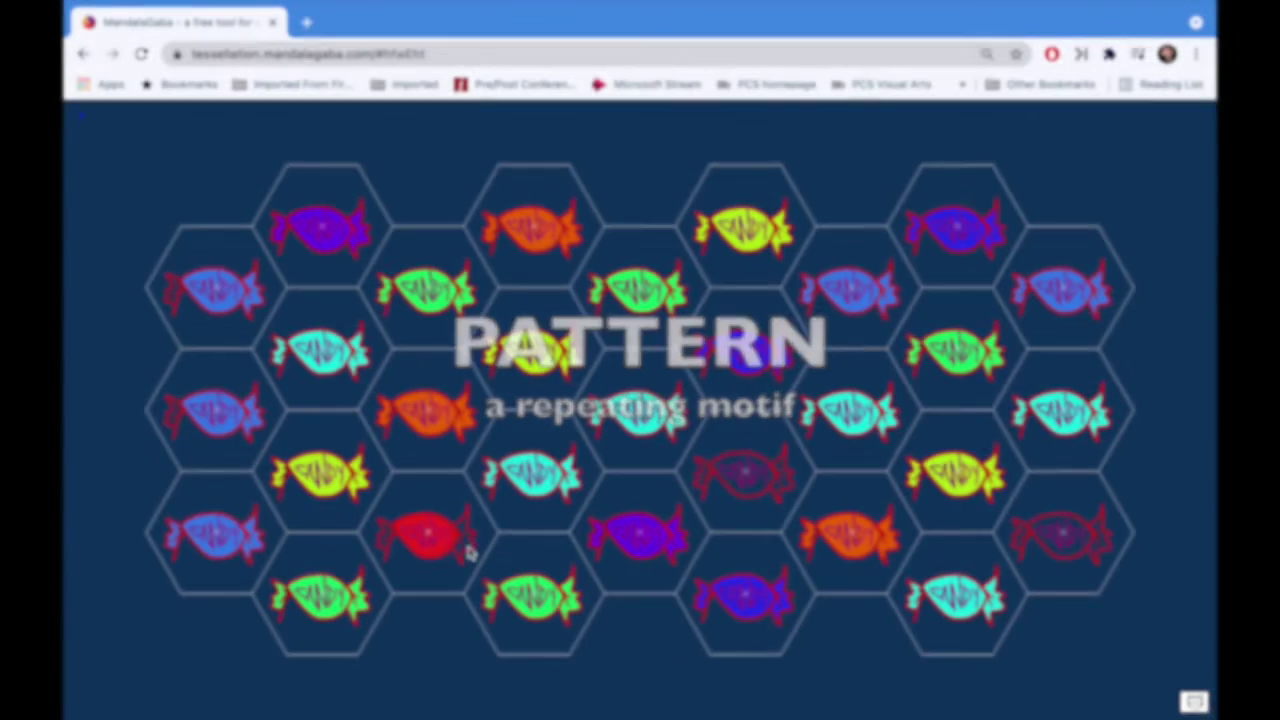
Sample colours from the top candy of the leftmost column with the color picker
{"action": "left_click", "coordinate": [86, 120]}
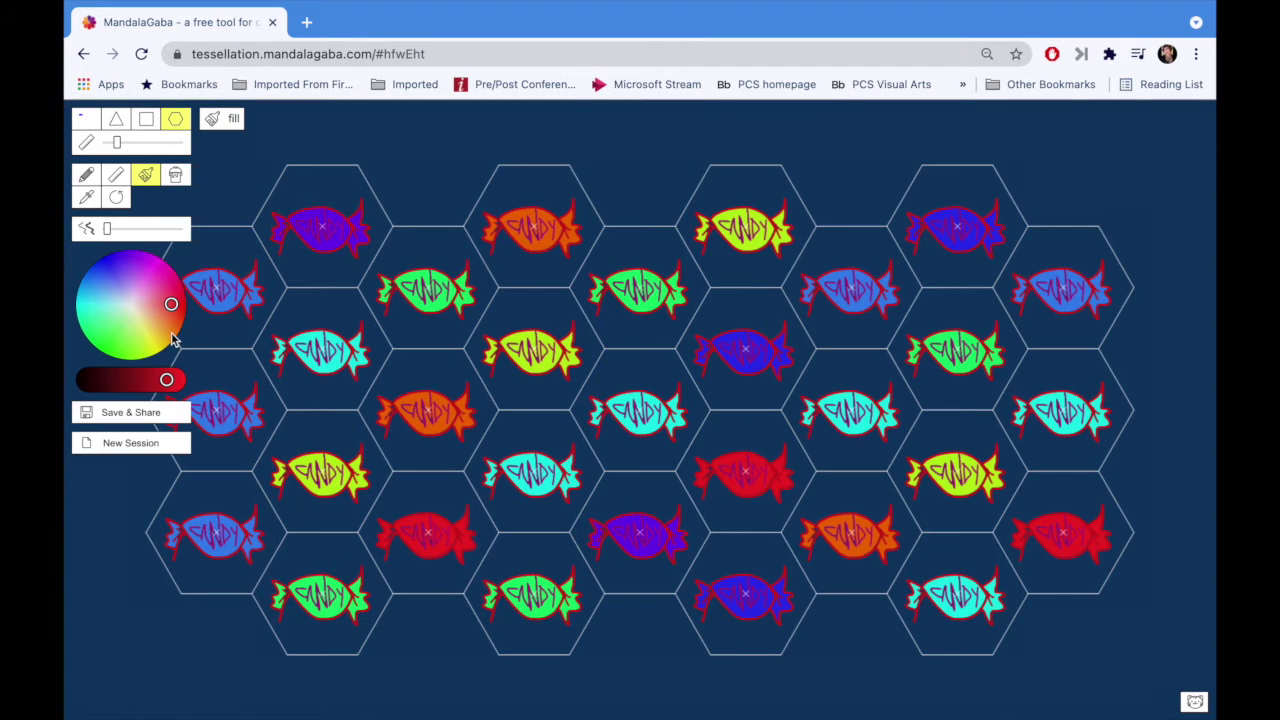
{"action": "left_click", "coordinate": [87, 177]}
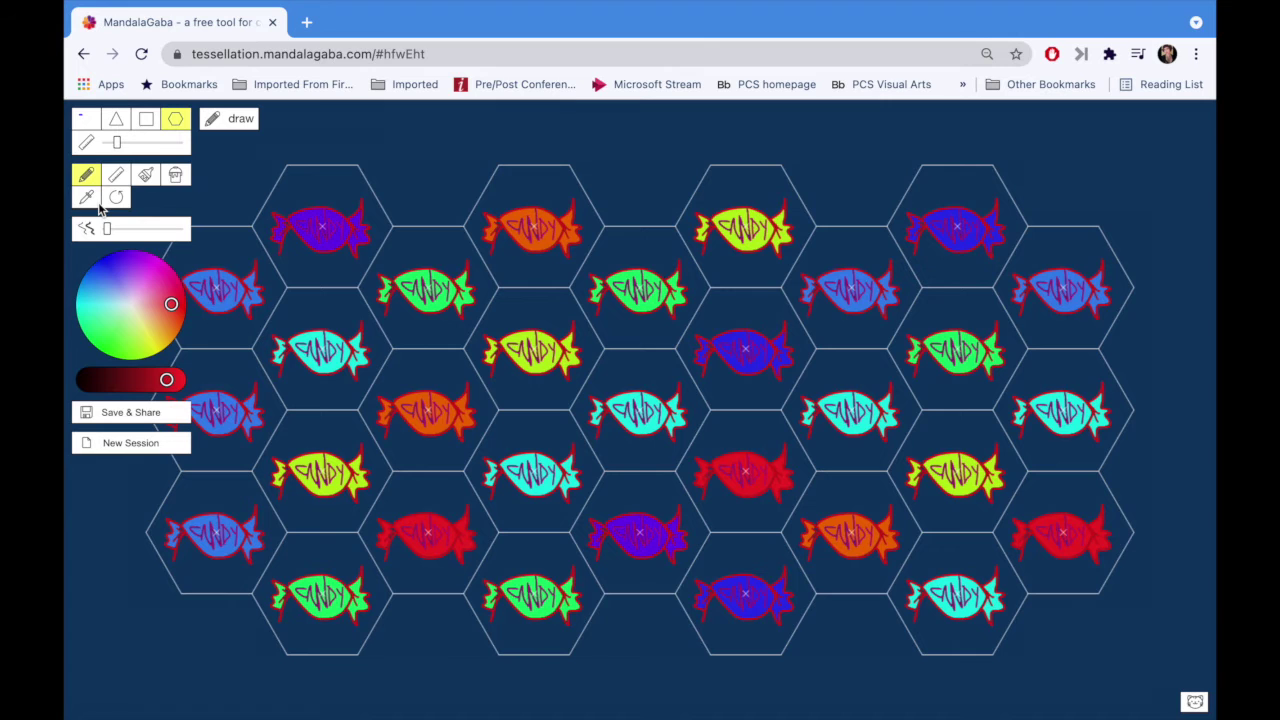
{"action": "left_click", "coordinate": [87, 197]}
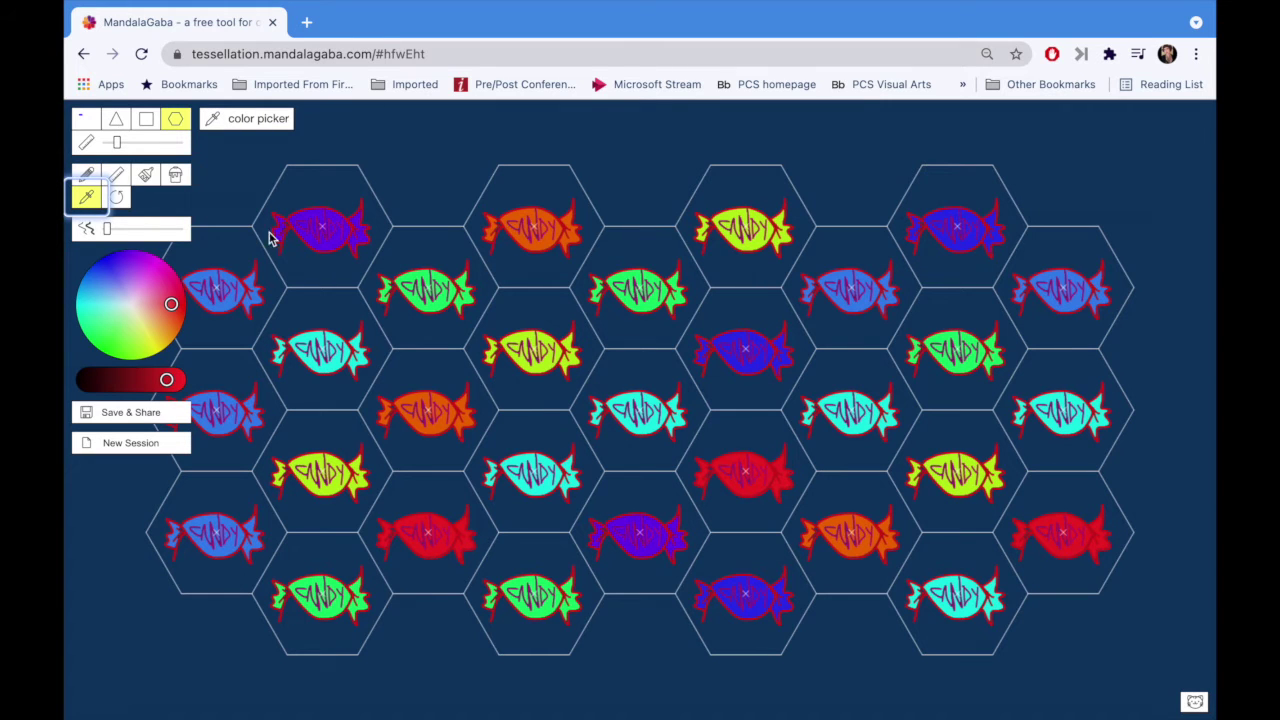
{"action": "left_click", "coordinate": [215, 308]}
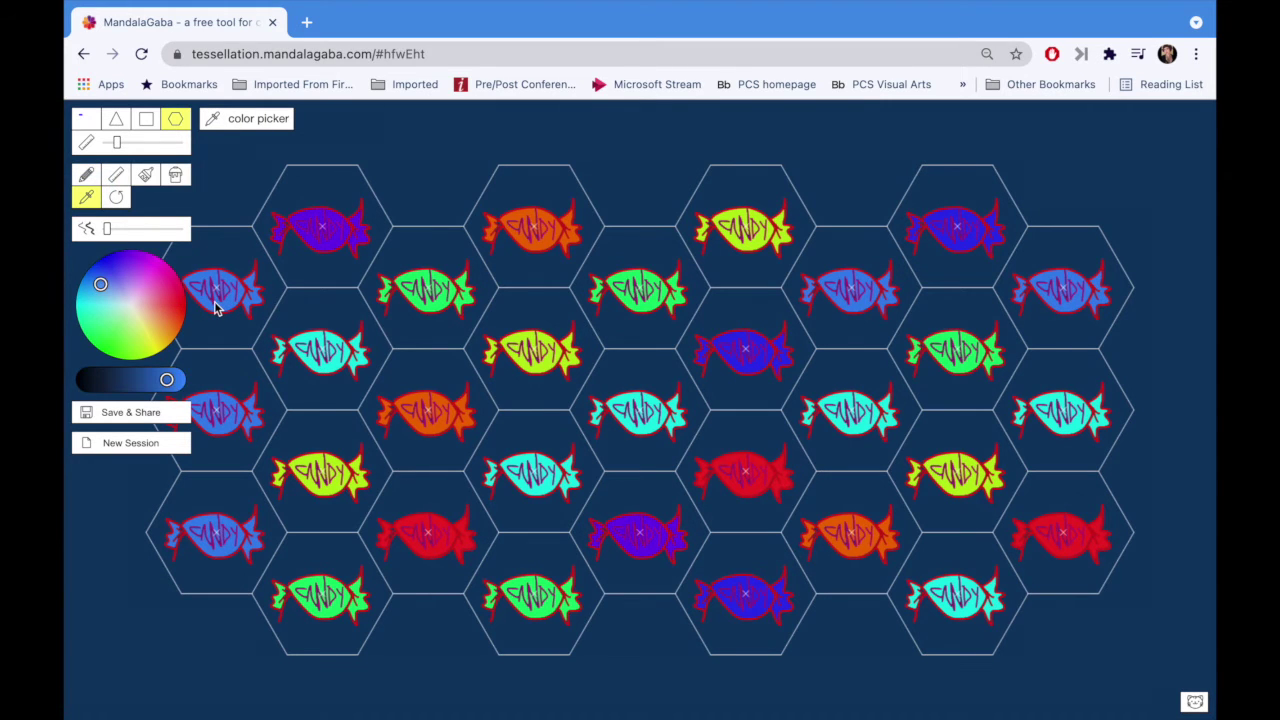
{"action": "left_click", "coordinate": [215, 308]}
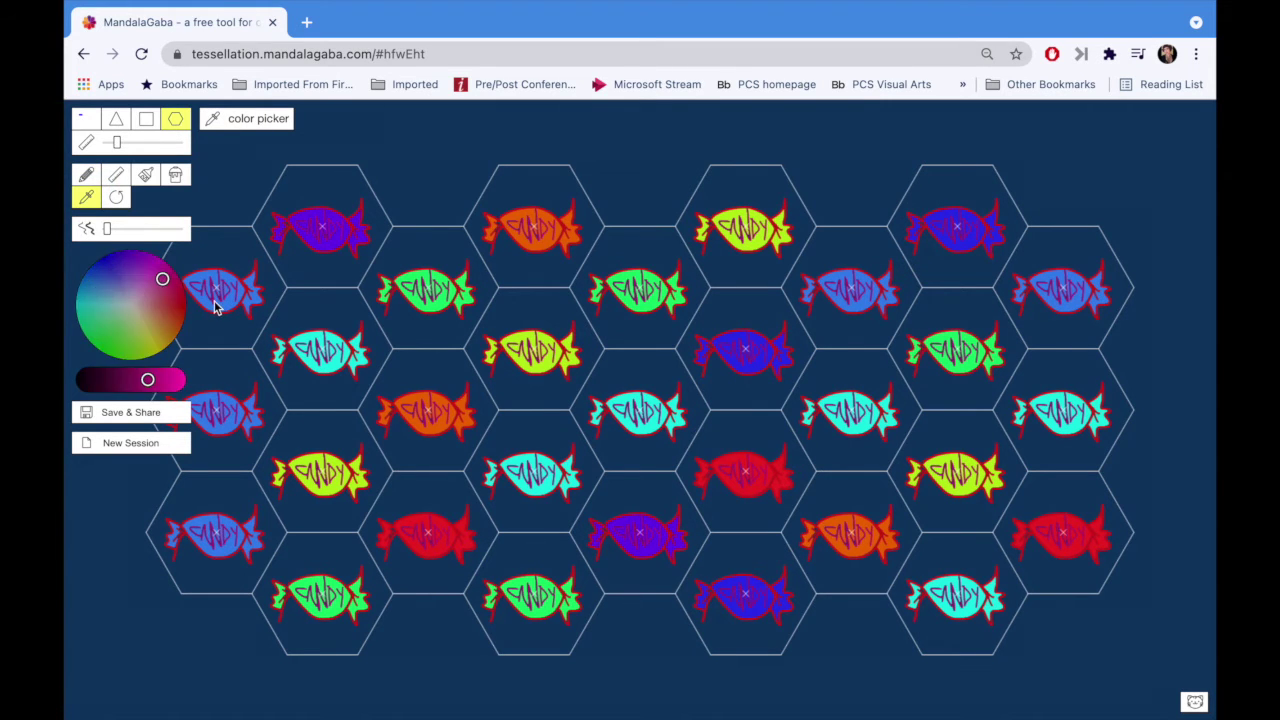
Draw purple swirls and hearts, red and pink dots and dashes, and short dark strokes freehand around the candies in the hexagons
{"action": "left_click", "coordinate": [85, 176]}
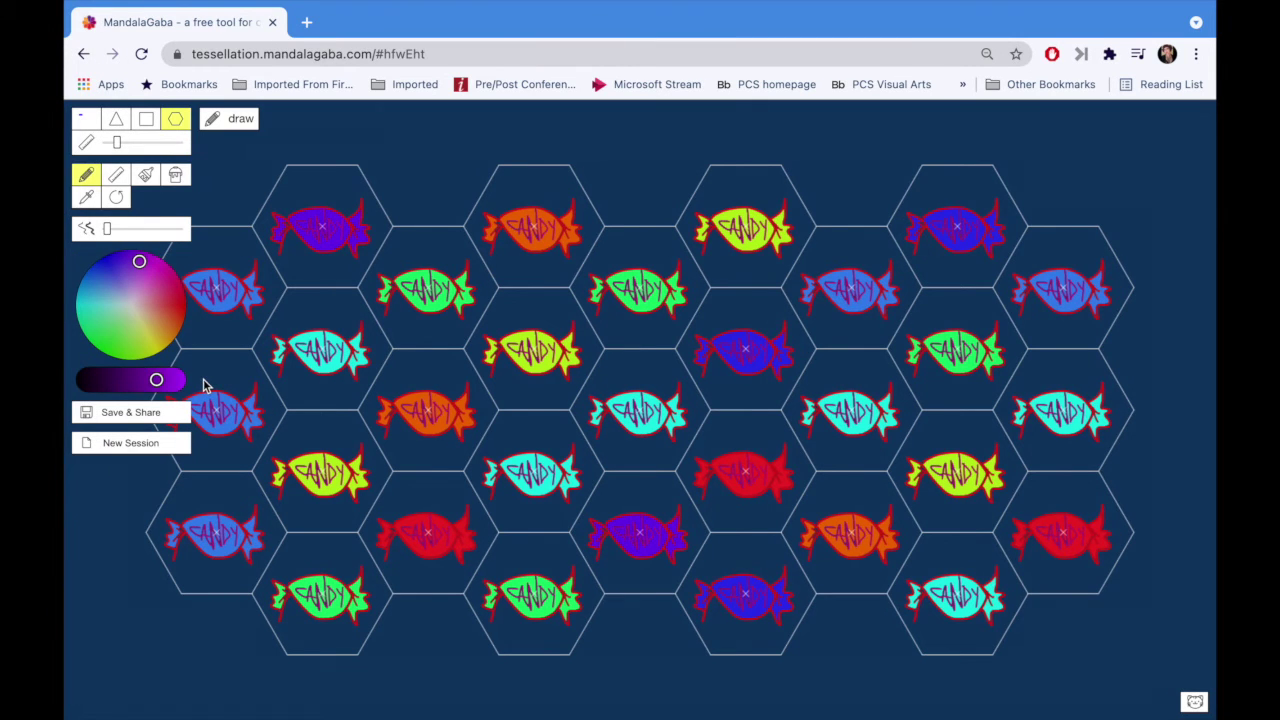
{"action": "mouse_move", "coordinate": [204, 386]}
{"action": "left_mouse_down"}
{"action": "mouse_move", "coordinate": [289, 409]}
{"action": "mouse_move", "coordinate": [303, 389]}
{"action": "mouse_move", "coordinate": [286, 389]}
{"action": "left_mouse_up"}
{"action": "left_click", "coordinate": [134, 276]}
{"action": "left_click", "coordinate": [160, 302]}
{"action": "left_click_drag", "start_coordinate": [292, 420], "coordinate": [305, 430]}
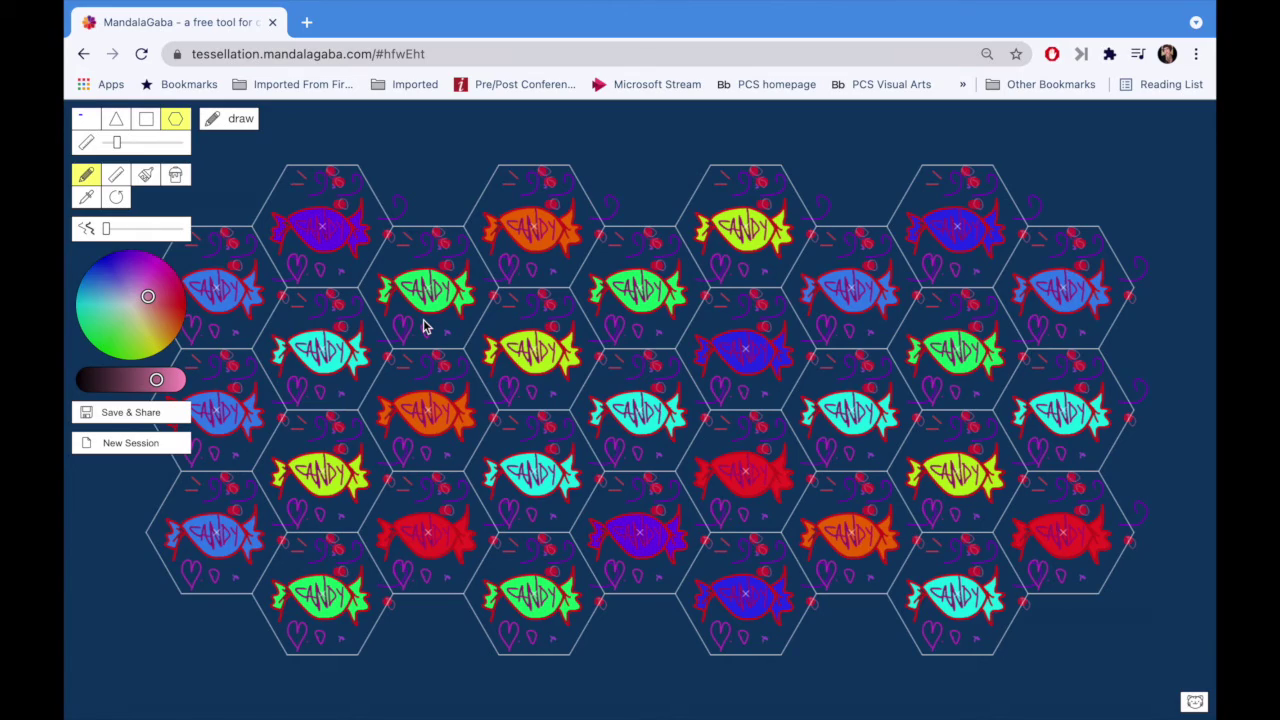
{"action": "left_click_drag", "start_coordinate": [156, 379], "coordinate": [104, 379]}
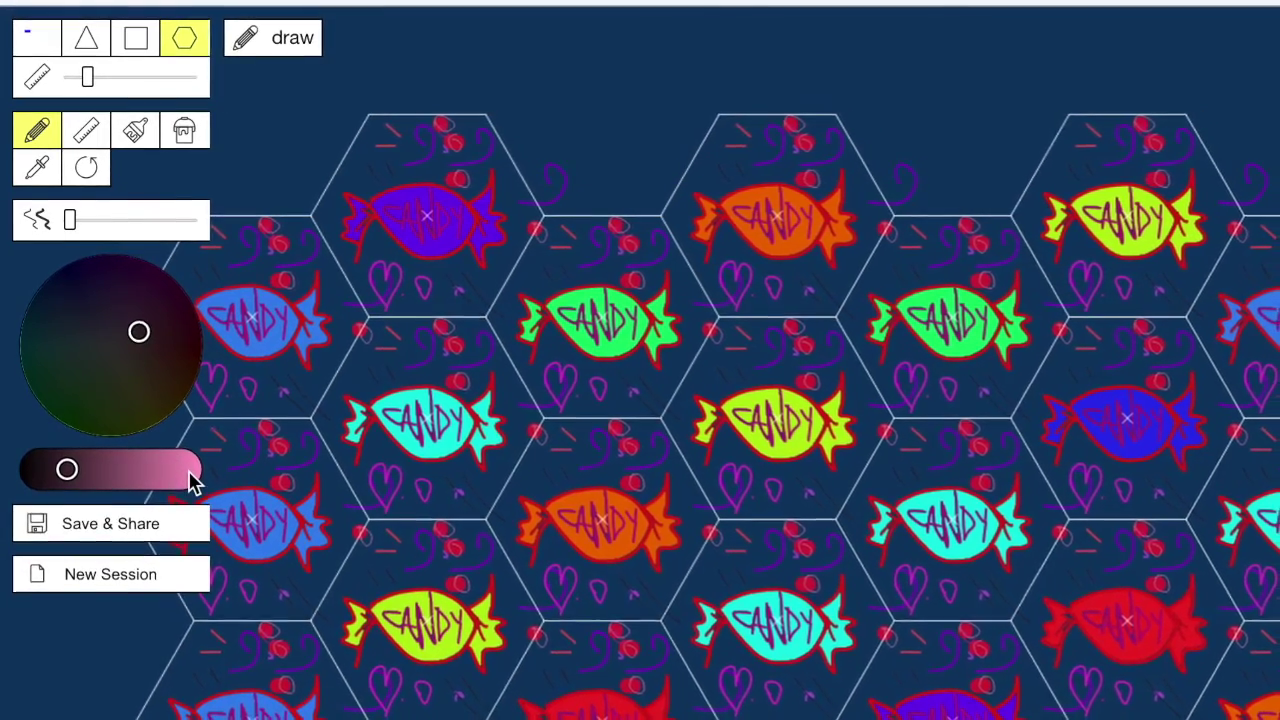
Restore the colour's brightness and change the canvas background to light purple
{"action": "left_click", "coordinate": [190, 476]}
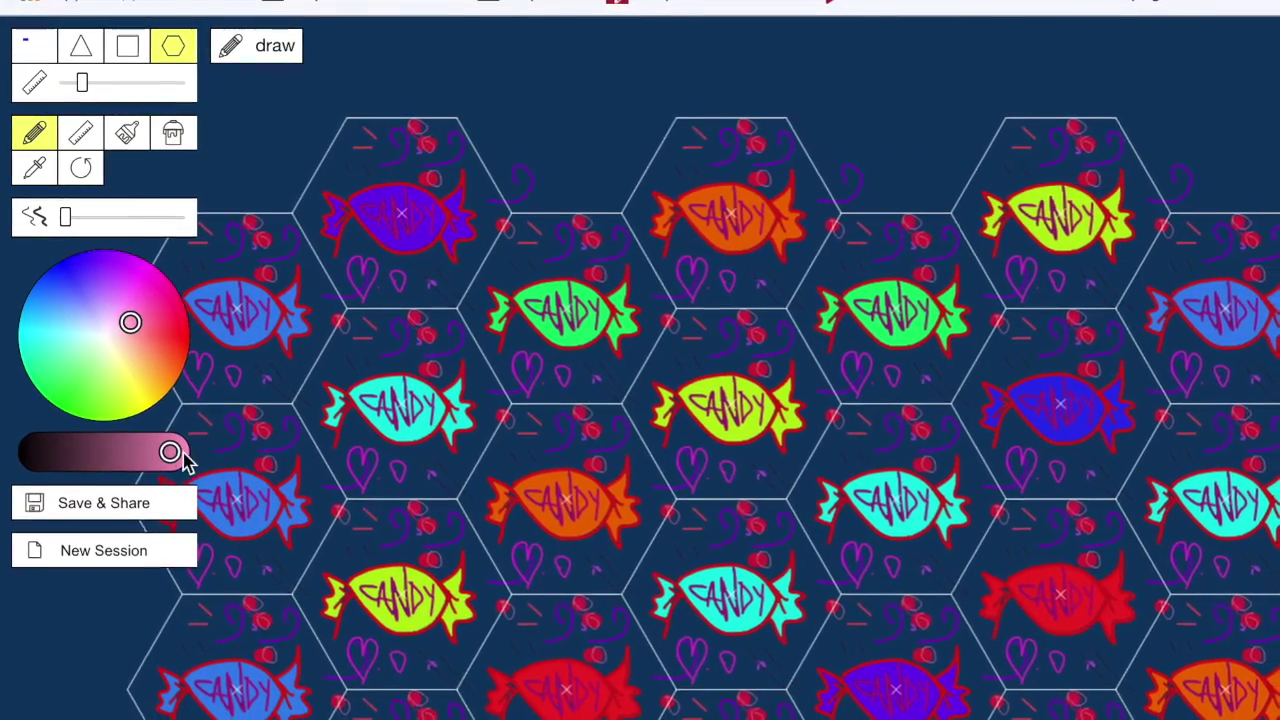
{"action": "left_click", "coordinate": [168, 137]}
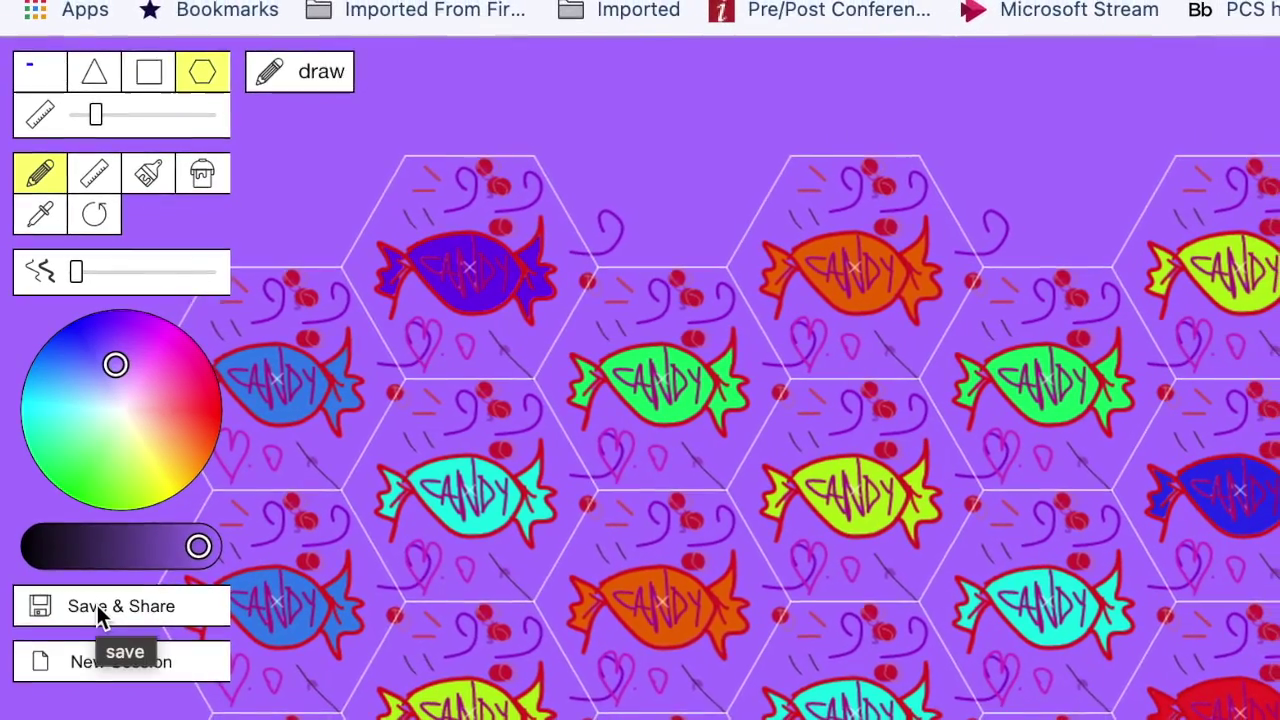
Render the tessellation and save it as the PNG image lastname_first_candy in the "digital desset designs" folder
{"action": "left_click", "coordinate": [96, 603]}
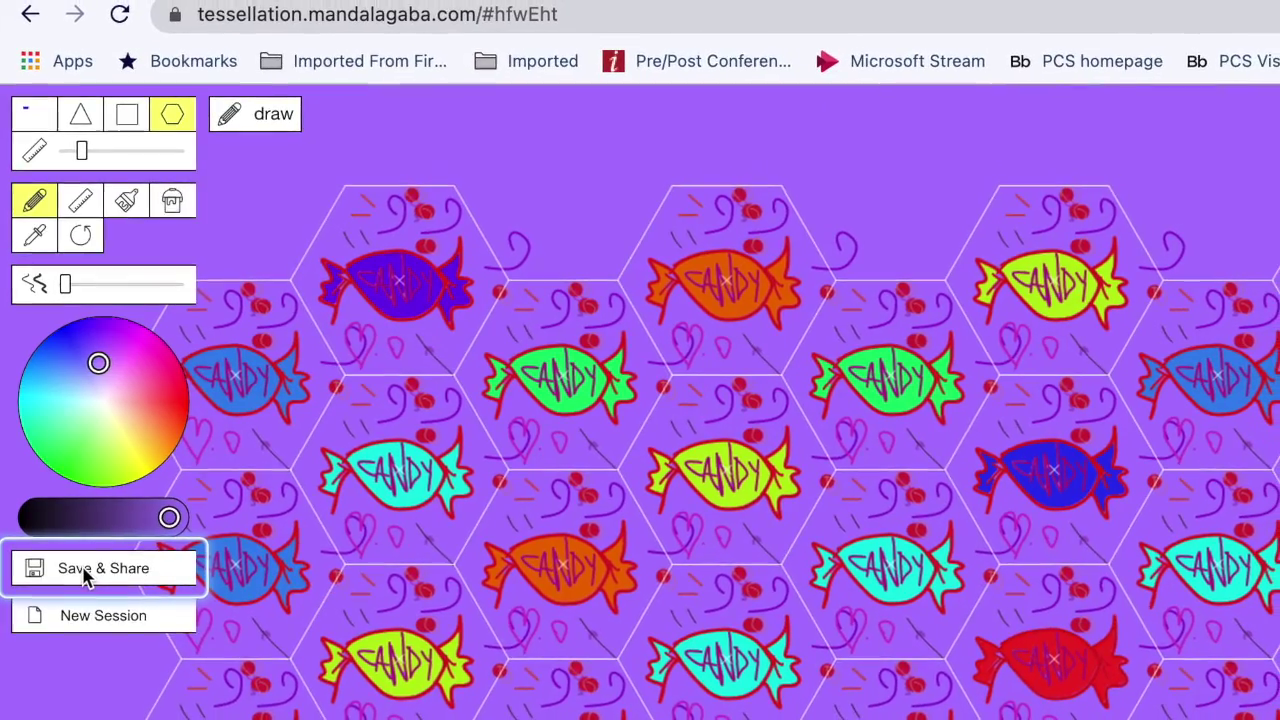
{"action": "left_click", "coordinate": [85, 574]}
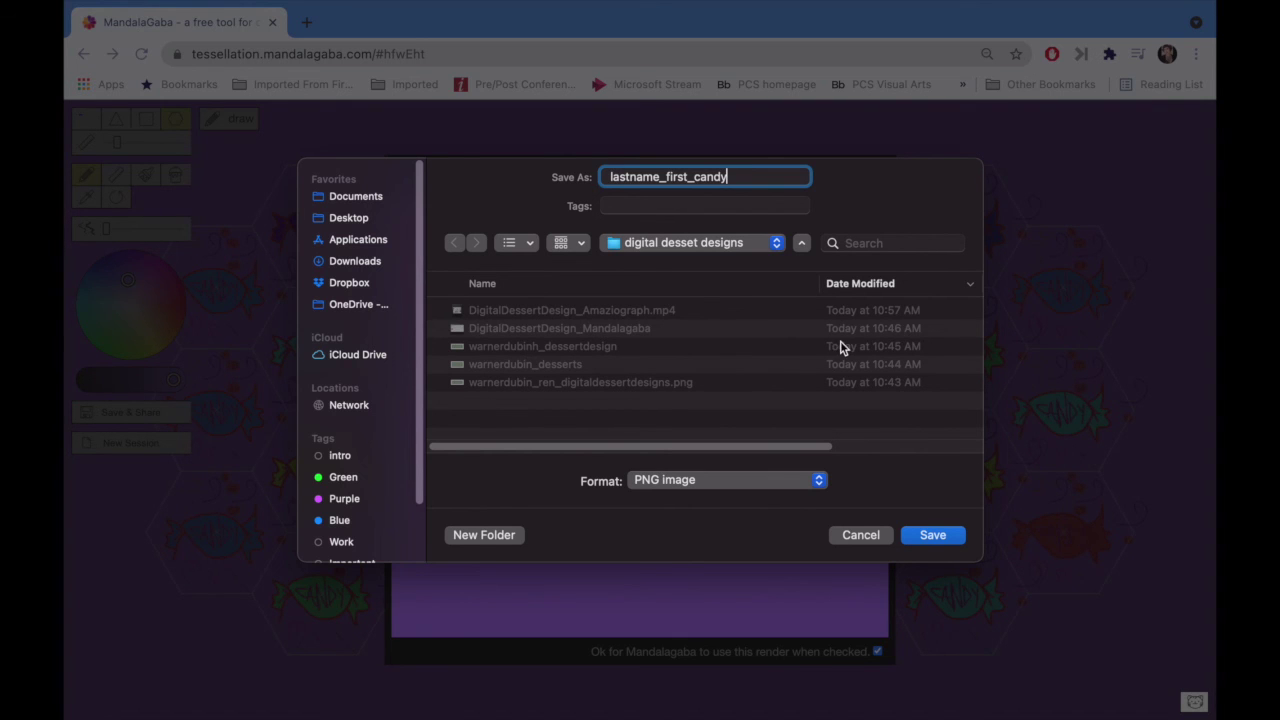
{"action": "left_click", "coordinate": [933, 538]}
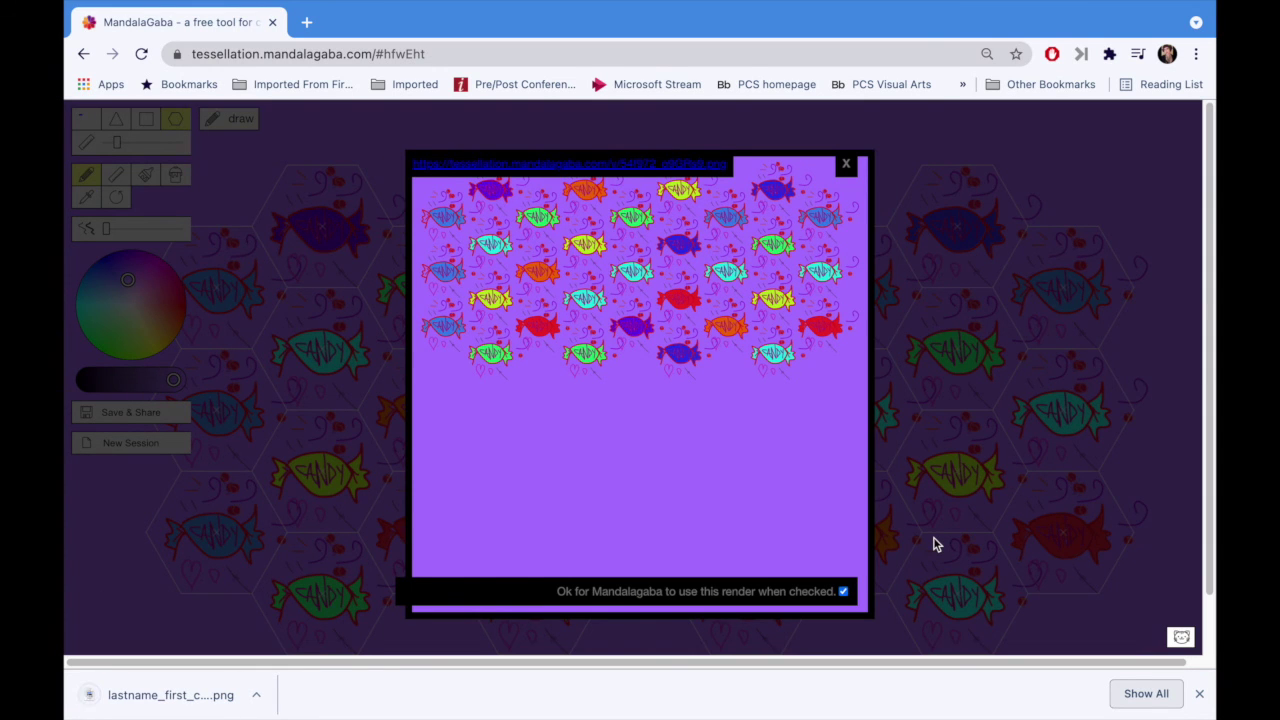